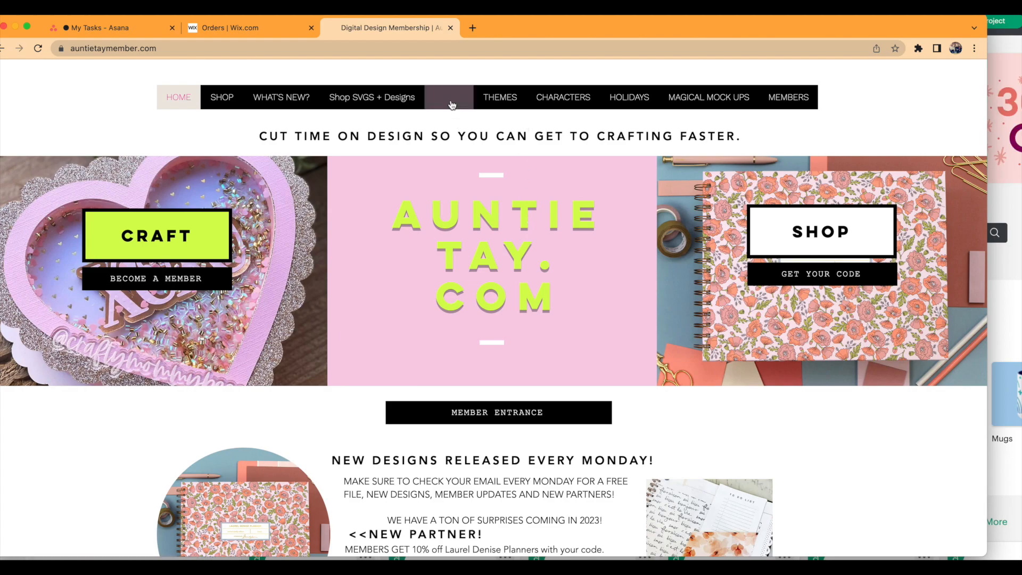
- Download the Pigs clipart set from the Clipart style page of the membership site
mouse_move(452, 97)
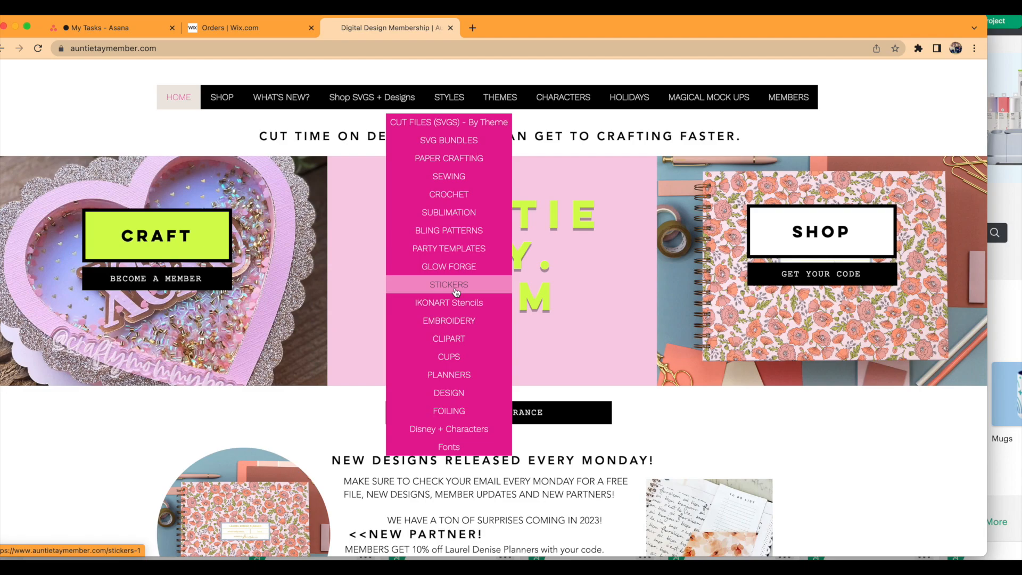
left_click(451, 340)
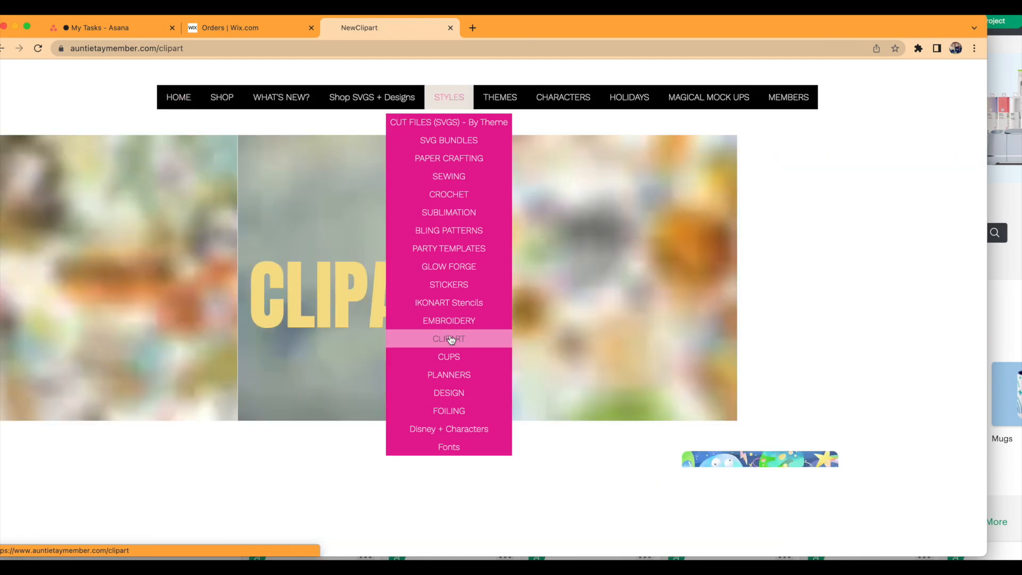
scroll(343, 375, "down", 3)
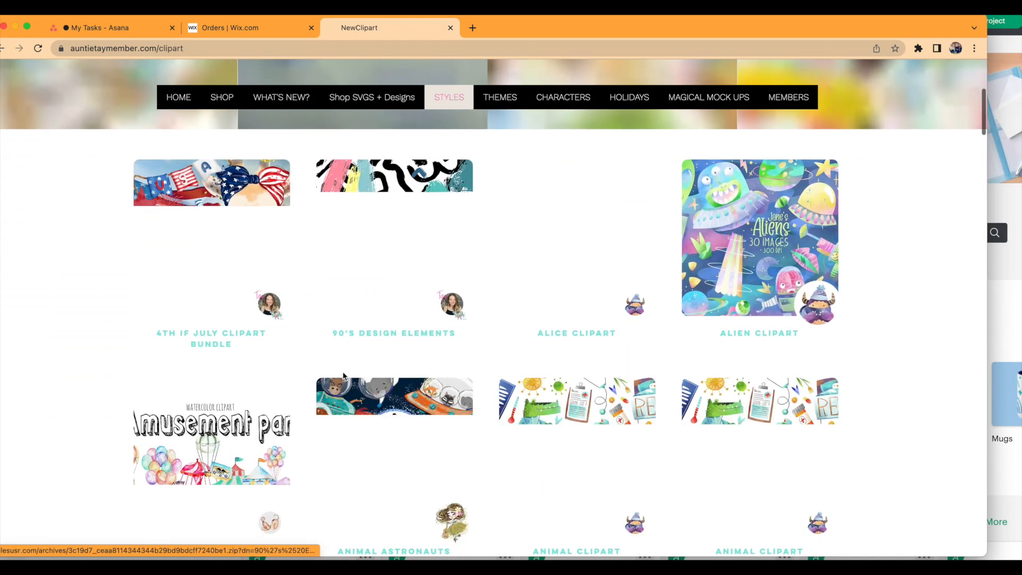
scroll(336, 441, "down", 5)
scroll(337, 446, "down", 5)
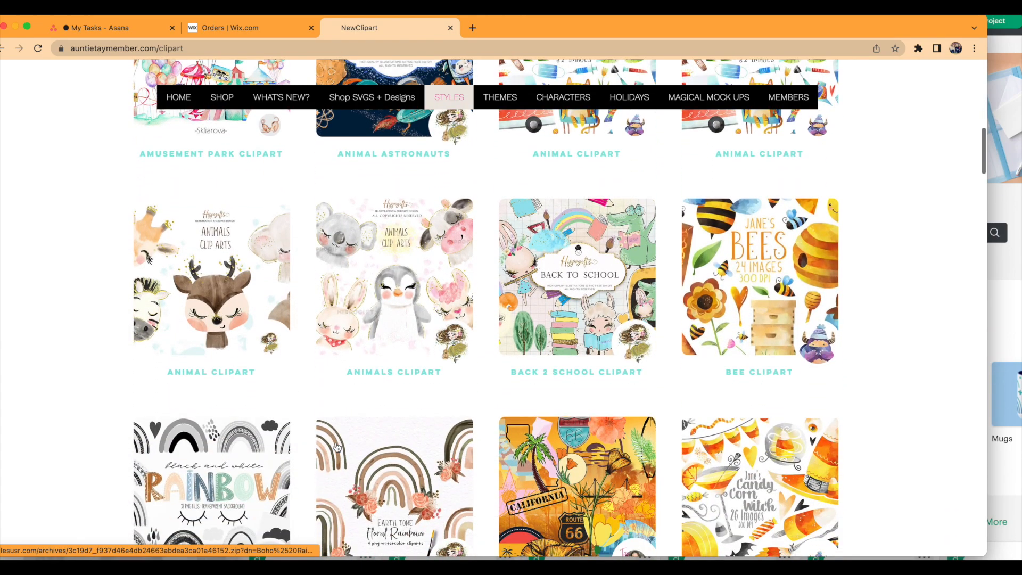
scroll(336, 446, "down", 10)
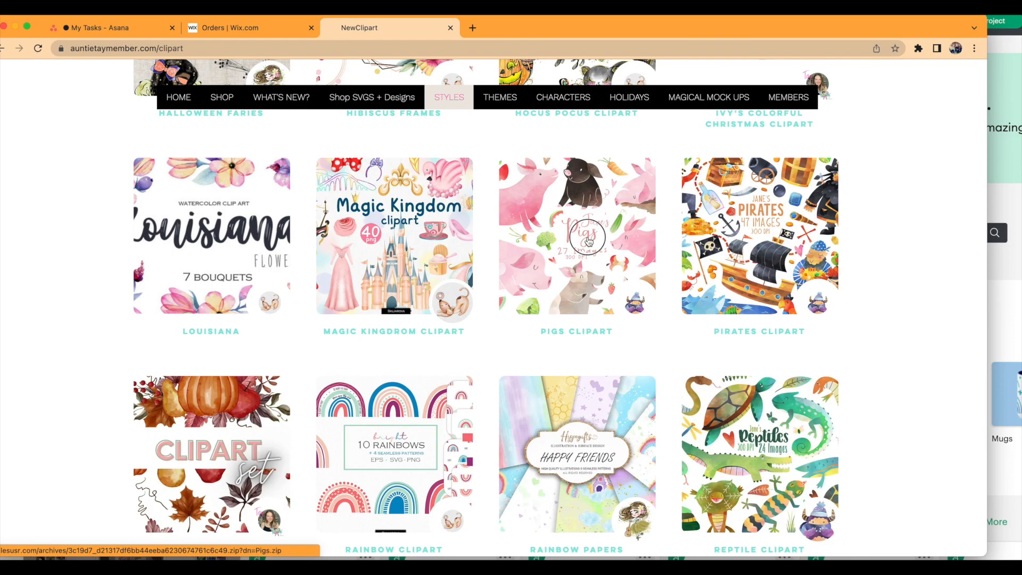
left_click(588, 241)
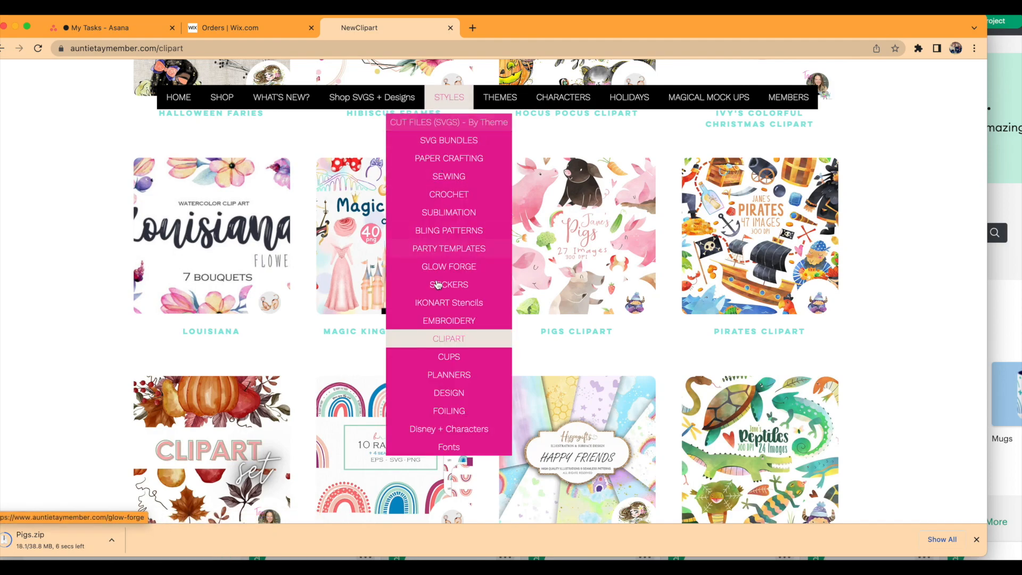
- Download the Bambi Stickers printable sheet set from the Stickers style page
left_click(449, 287)
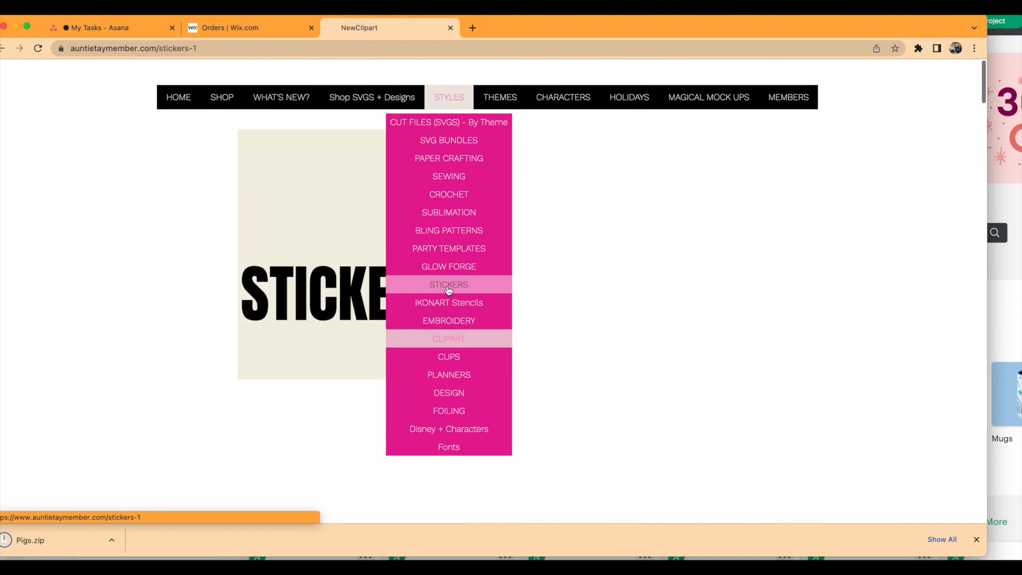
scroll(362, 394, "down", 5)
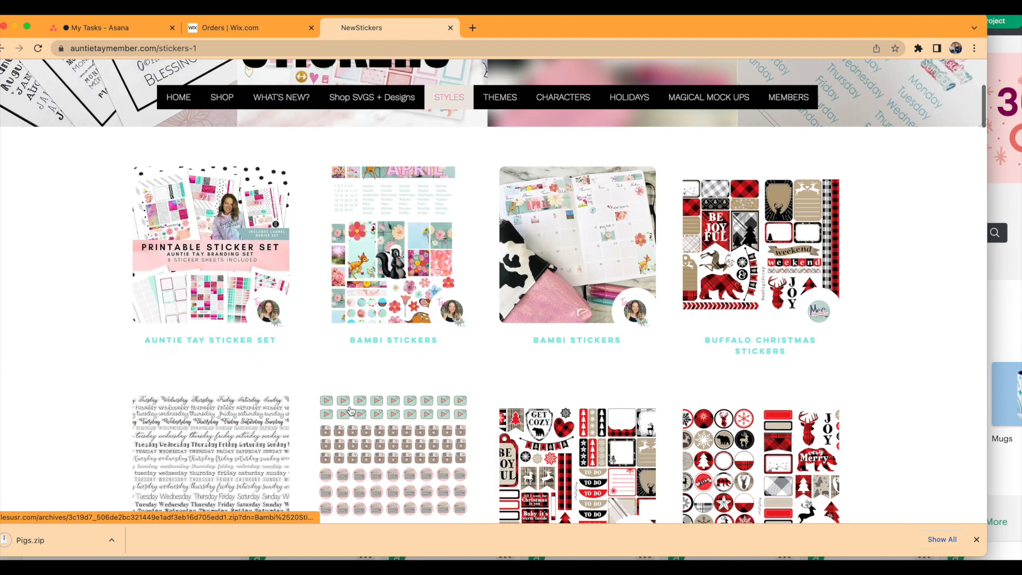
left_click(398, 249)
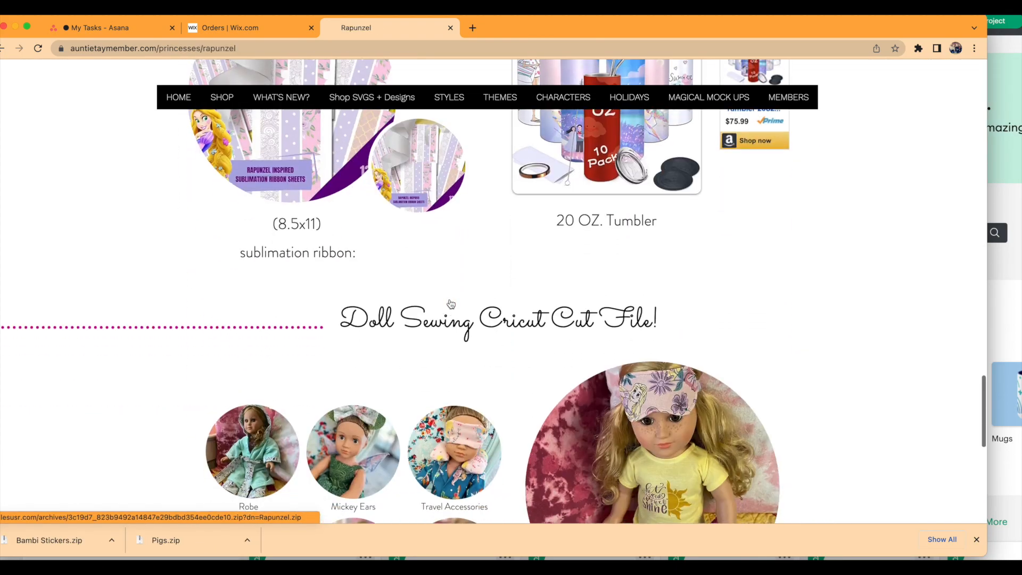
- Open Rapunzel's personal use character folder on Dropbox and find the frying-pan Rapunzel and wide-eyed green chameleon images
scroll(450, 303, "down", 7)
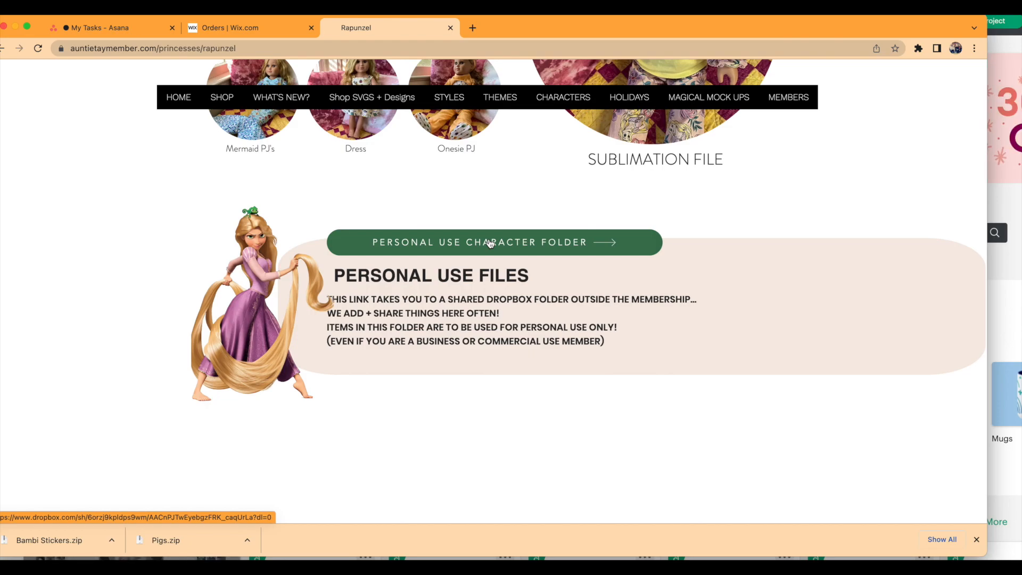
left_click(483, 245)
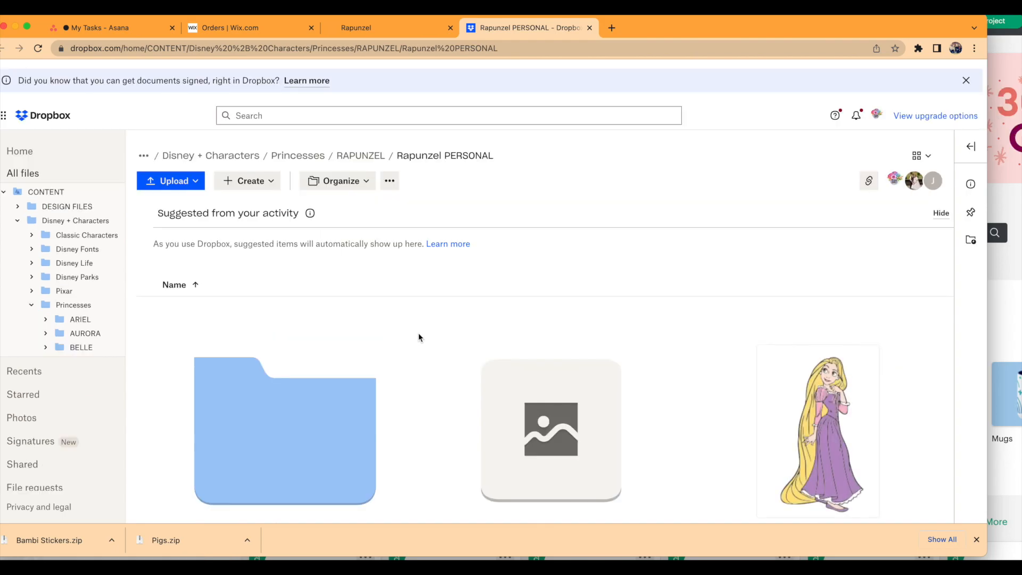
scroll(419, 337, "down", 5)
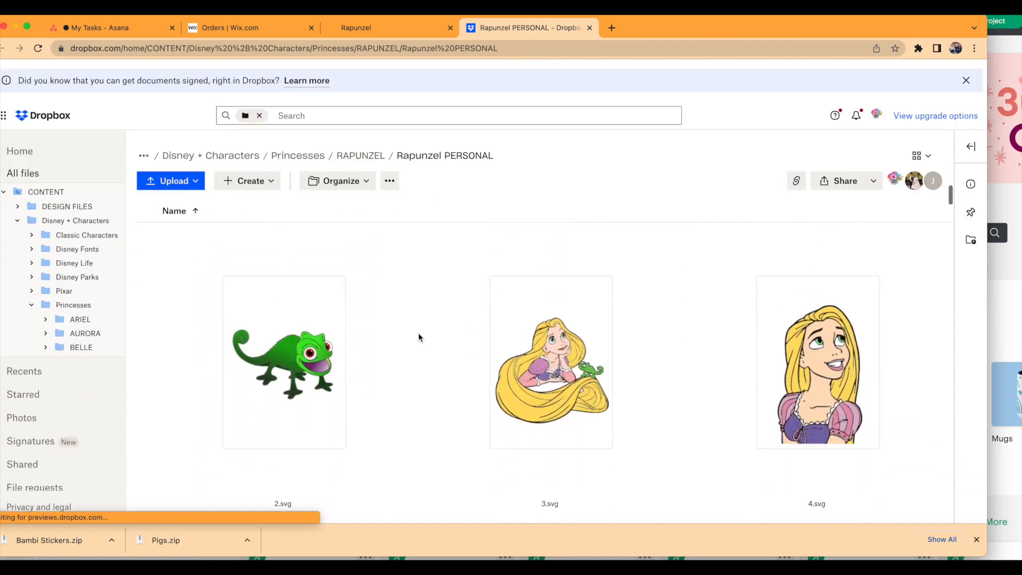
scroll(419, 337, "down", 10)
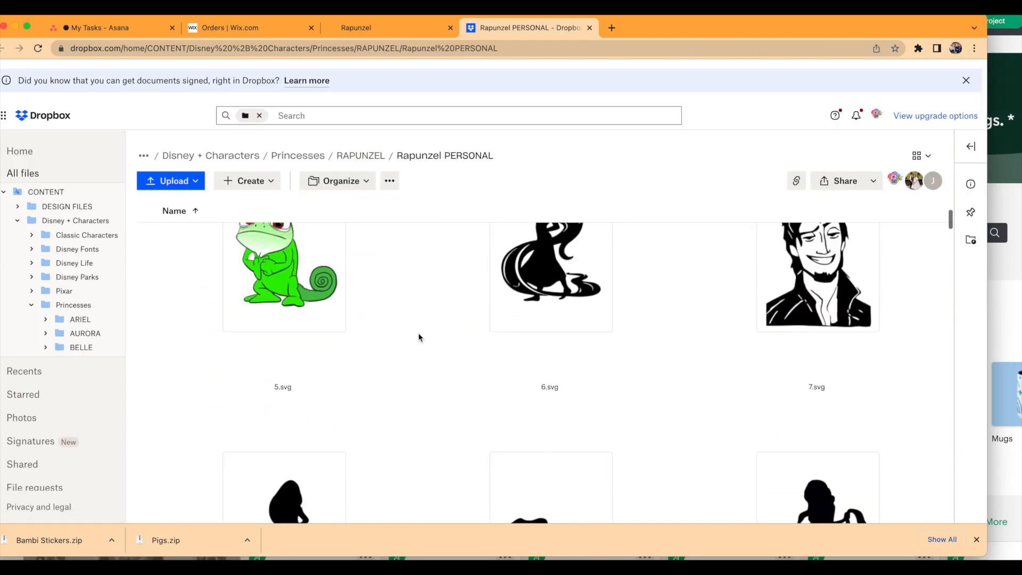
scroll(419, 337, "down", 20)
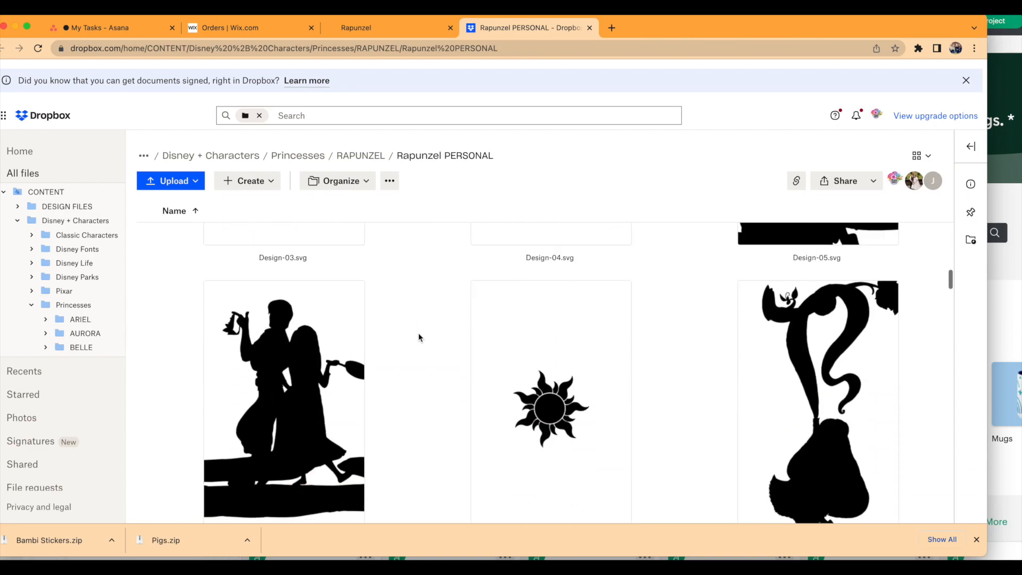
scroll(419, 337, "down", 20)
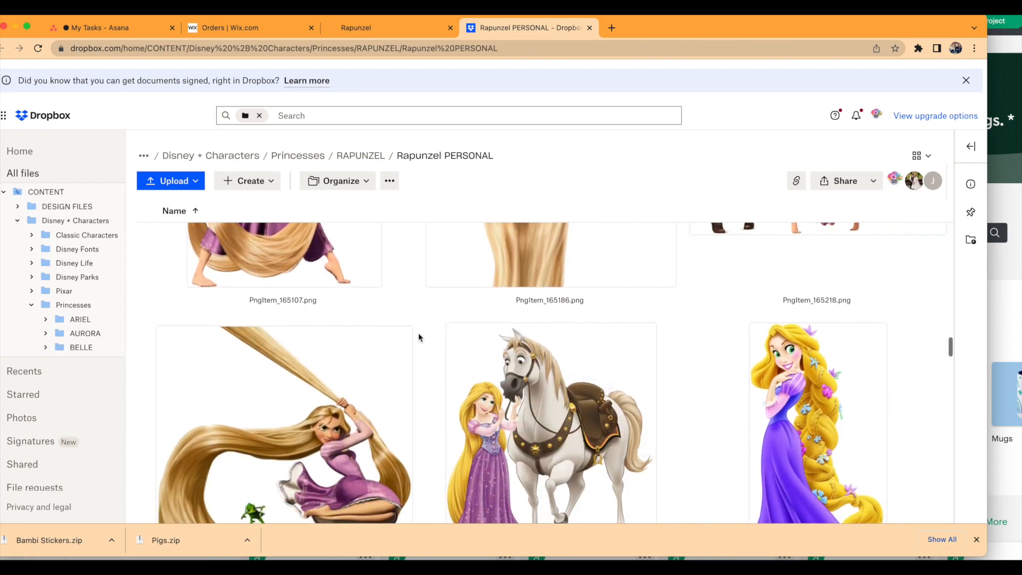
scroll(419, 337, "down", 10)
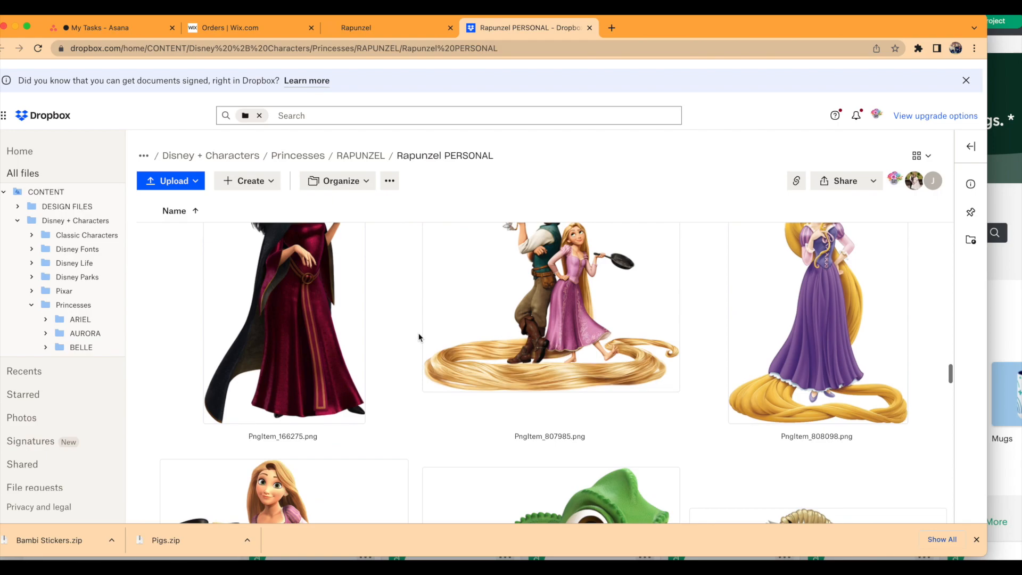
scroll(419, 337, "down", 3)
scroll(559, 305, "up", 2)
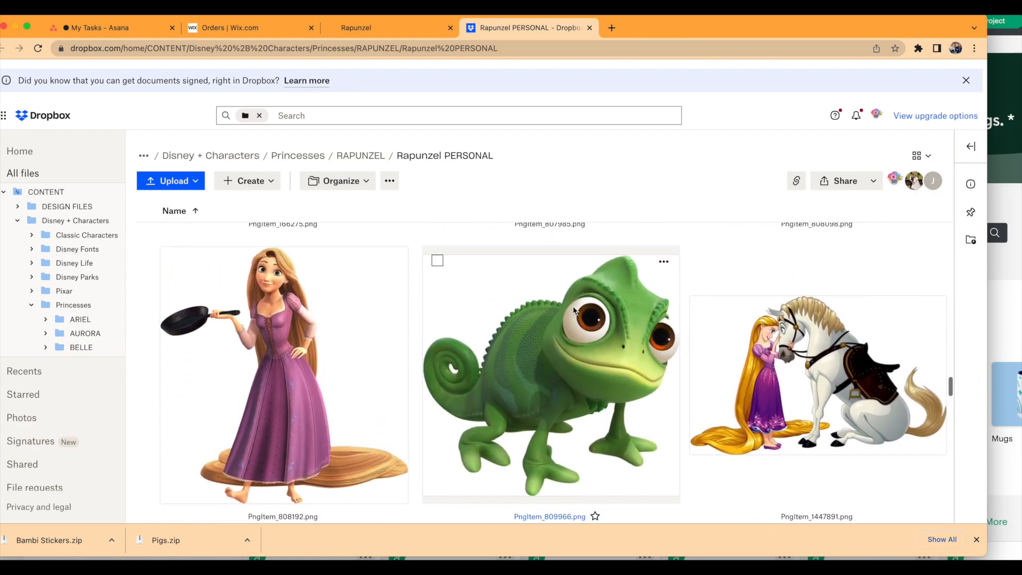
scroll(550, 309, "down", 1)
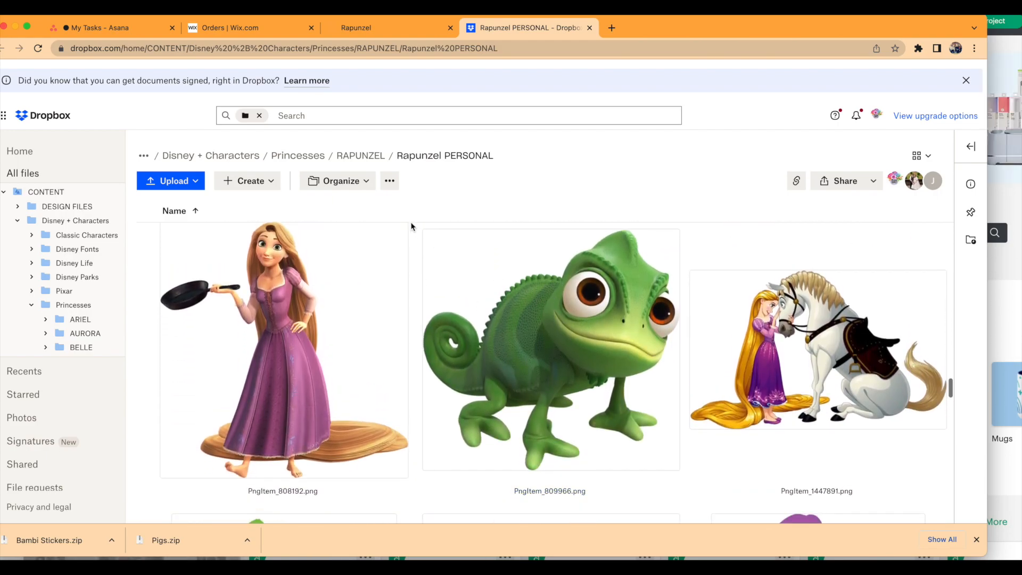
- Download the images PngItem_808192.png and PngItem_809966.png from the Rapunzel folder
left_click(397, 236)
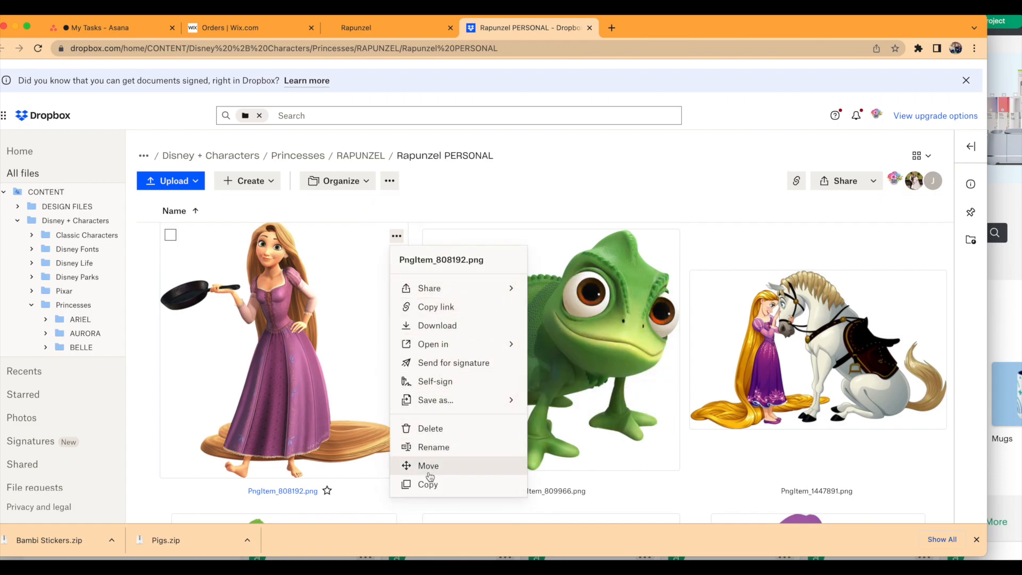
left_click(434, 325)
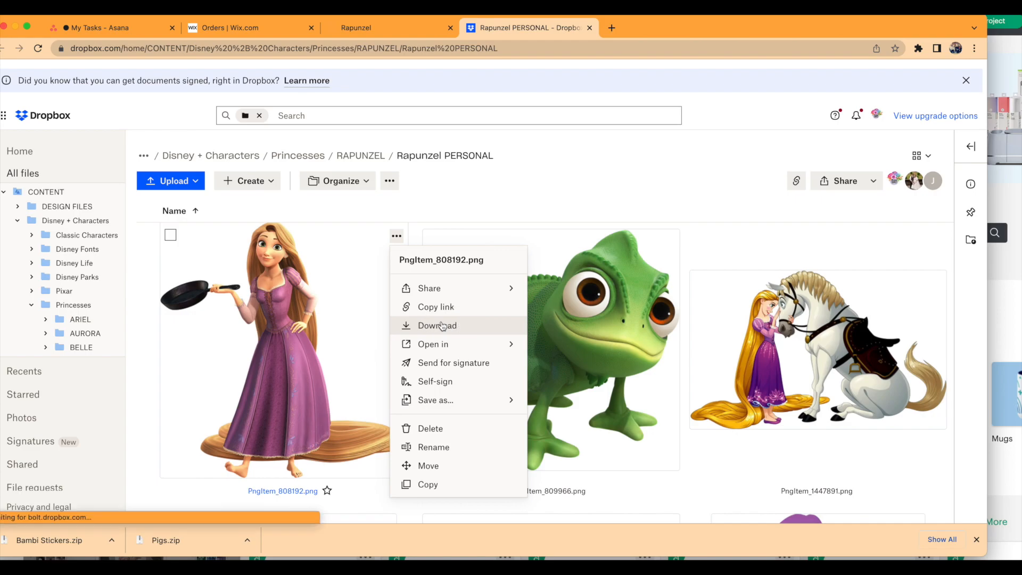
left_click(662, 237)
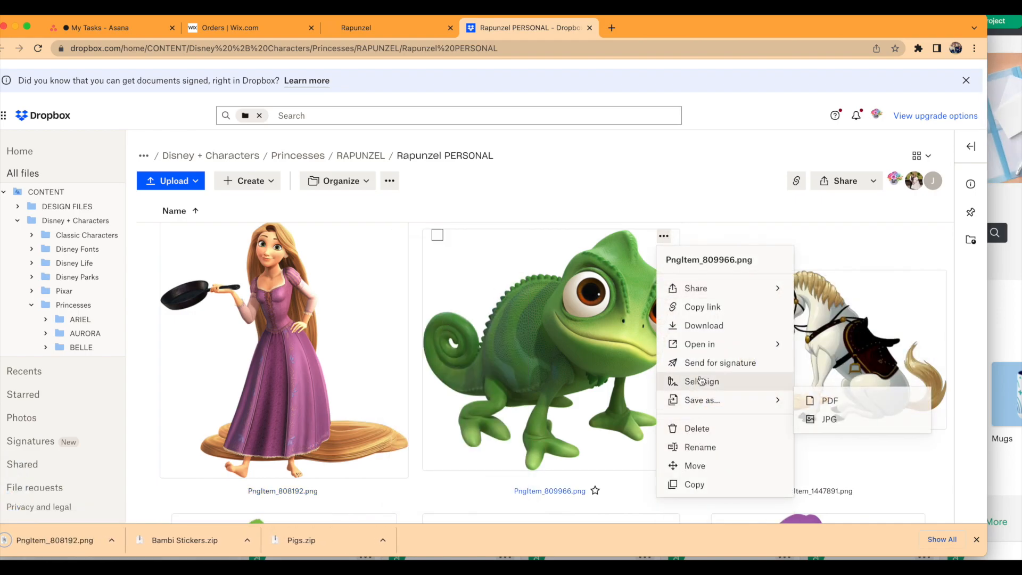
left_click(708, 326)
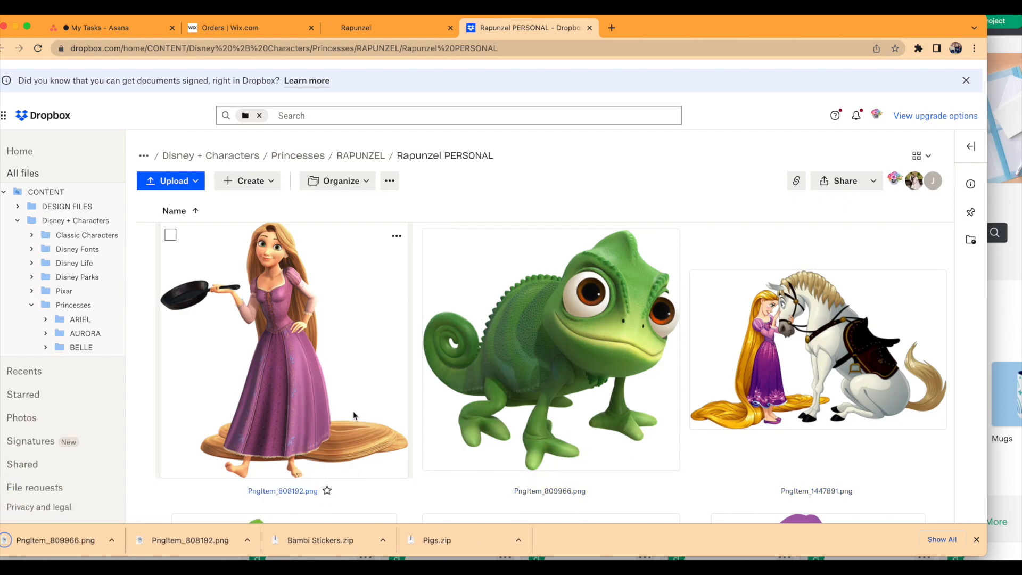
- Look through the other character images in the Rapunzel PERSONAL folder
scroll(353, 411, "down", 5)
scroll(353, 411, "down", 9)
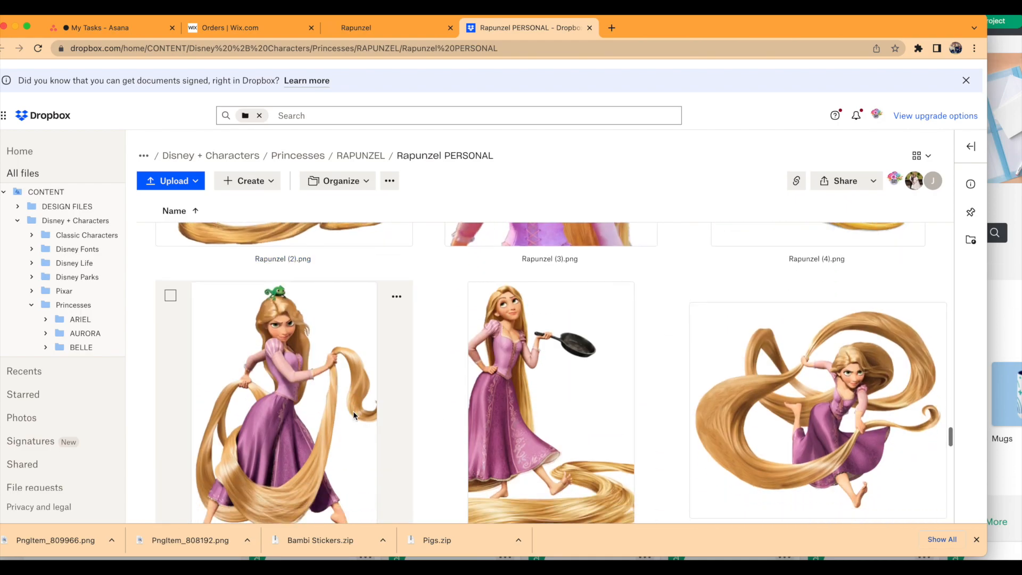
scroll(352, 411, "down", 5)
scroll(353, 411, "down", 6)
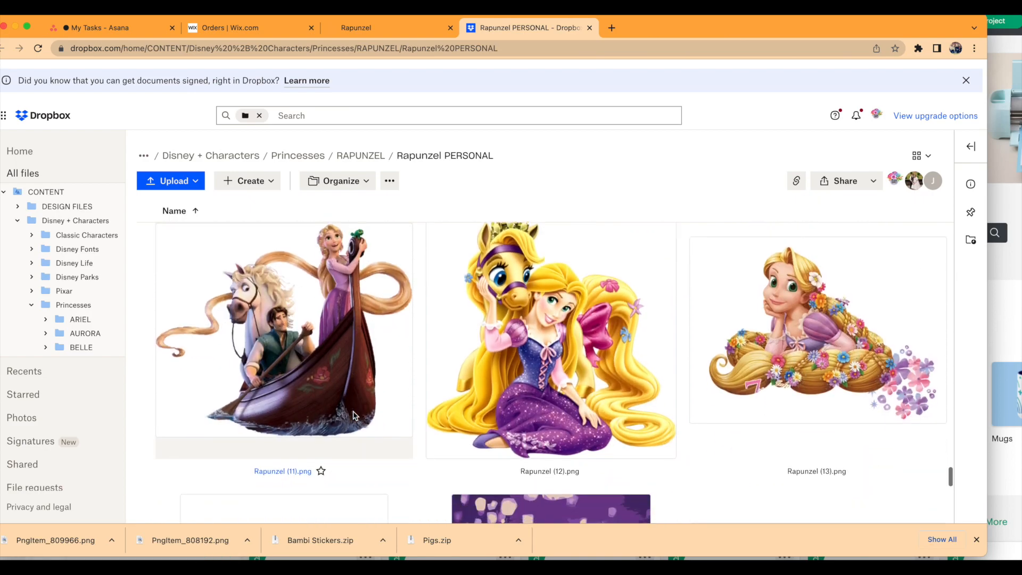
scroll(353, 411, "down", 8)
scroll(353, 411, "up", 15)
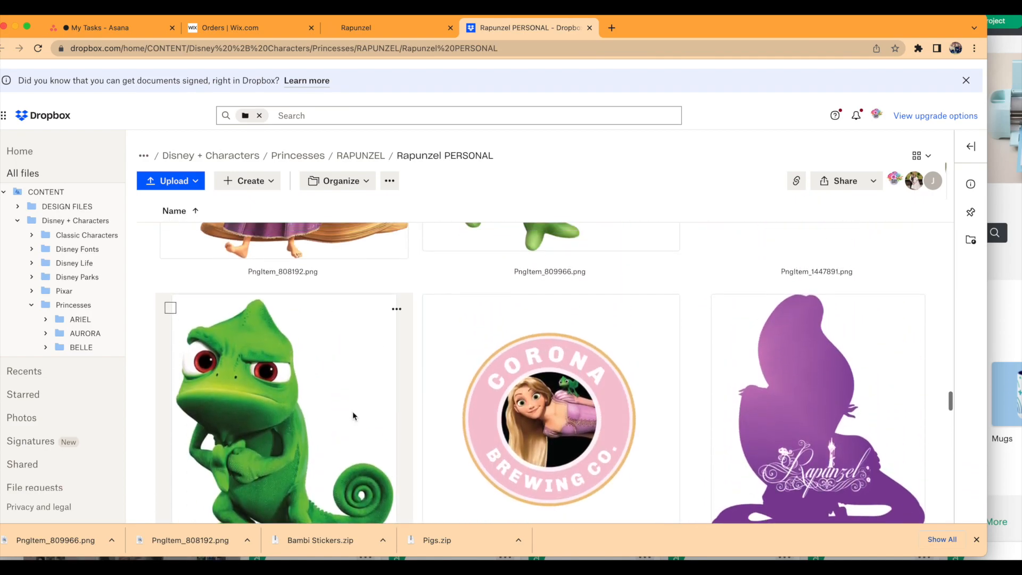
scroll(353, 415, "up", 6)
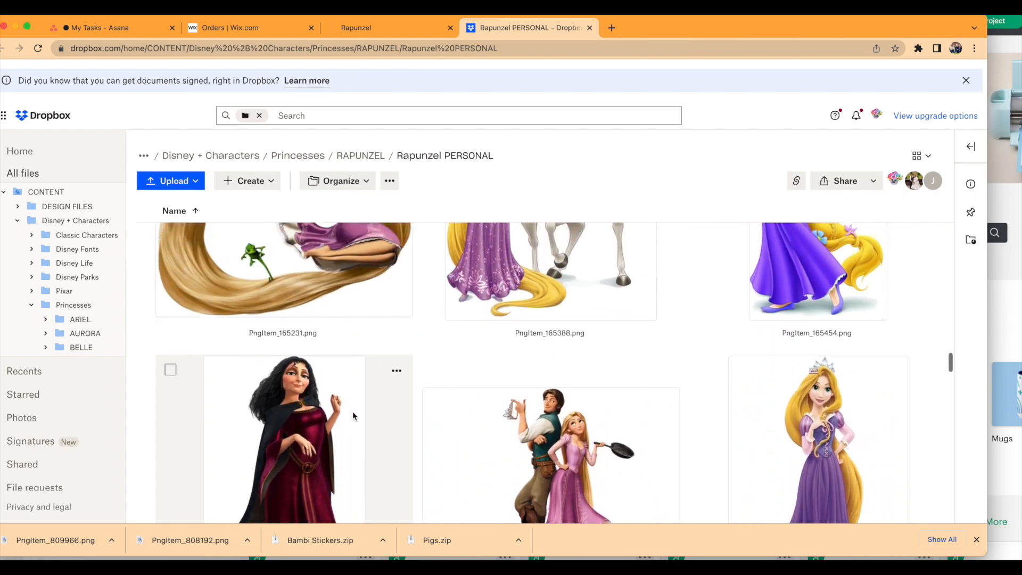
scroll(353, 417, "up", 5)
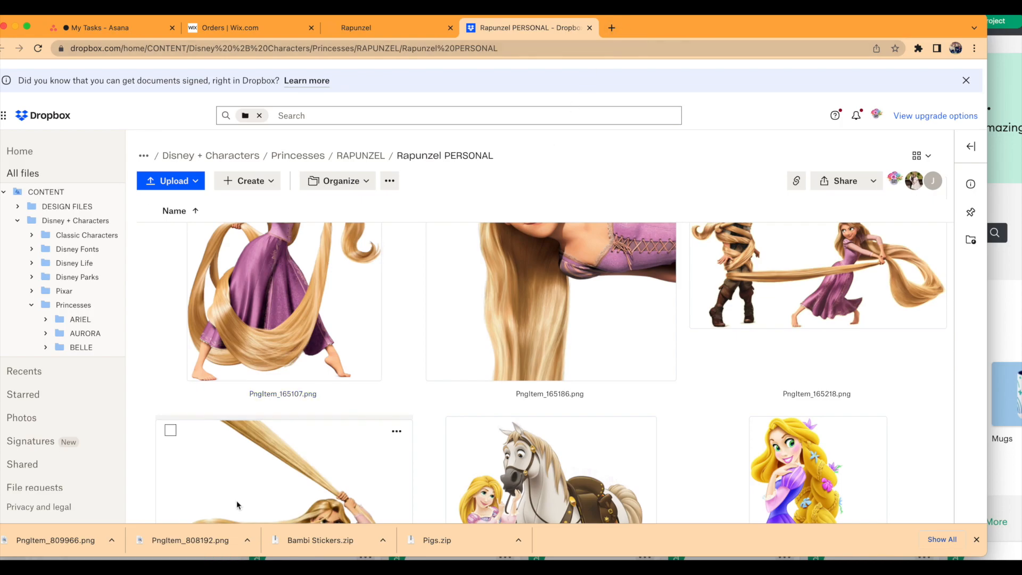
- Switch to Finder, show the Downloads folder and extract Bambi Stickers.zip
left_click(38, 572)
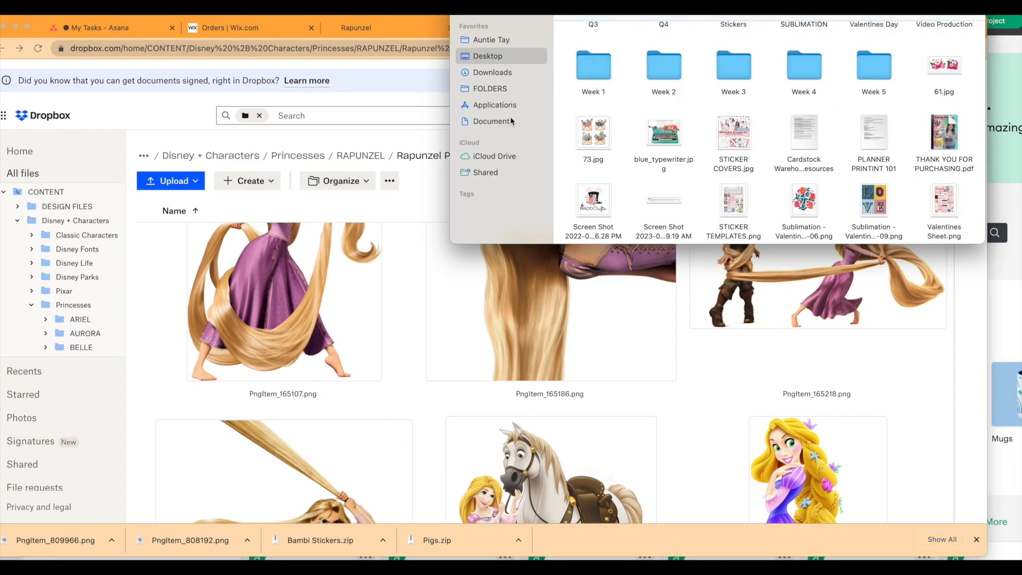
left_click(498, 75)
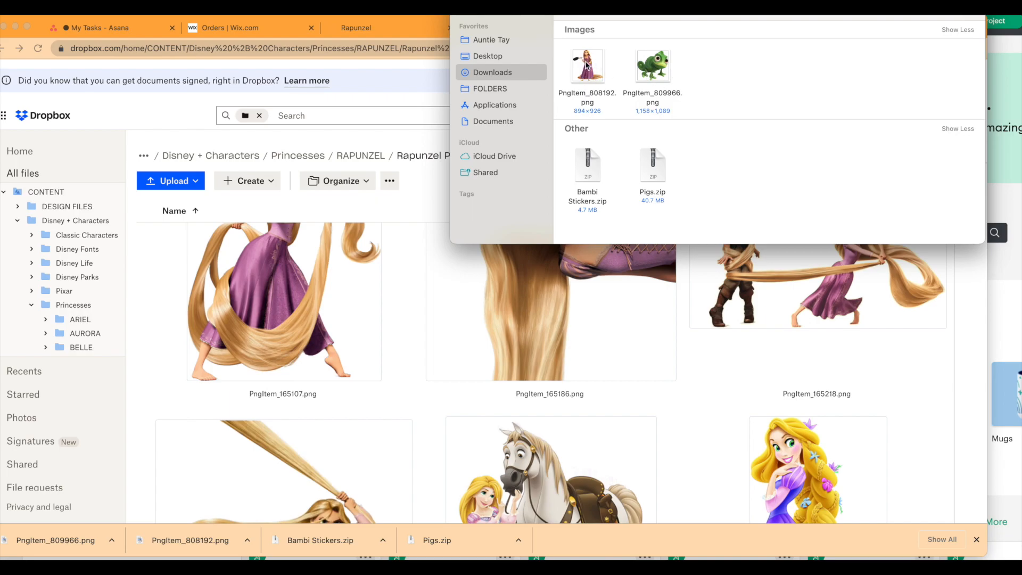
double_click(587, 169)
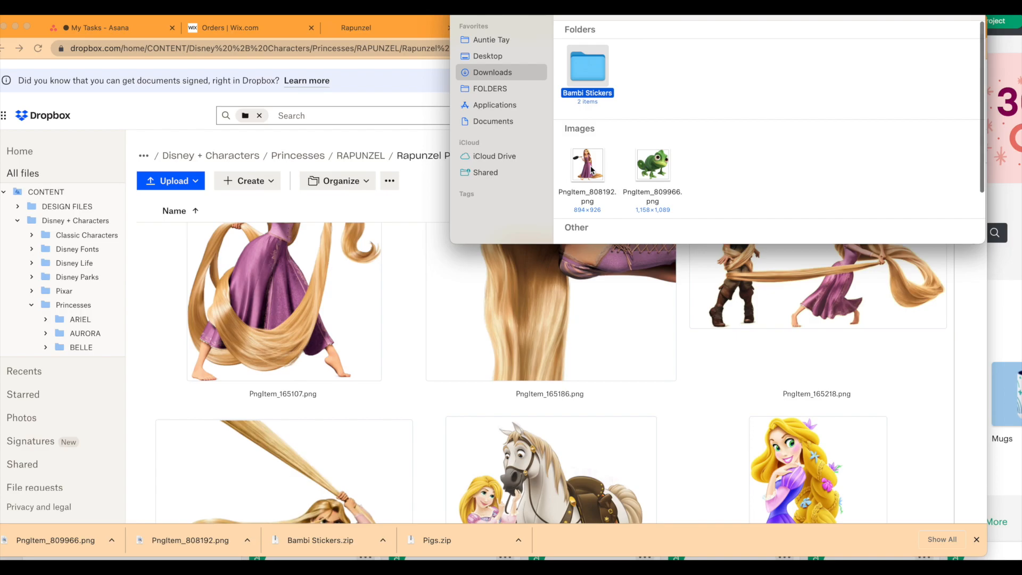
- Open the extracted Bambi Stickers folder and preview its sticker sheet artwork
double_click(592, 66)
left_click(596, 63)
key("space")
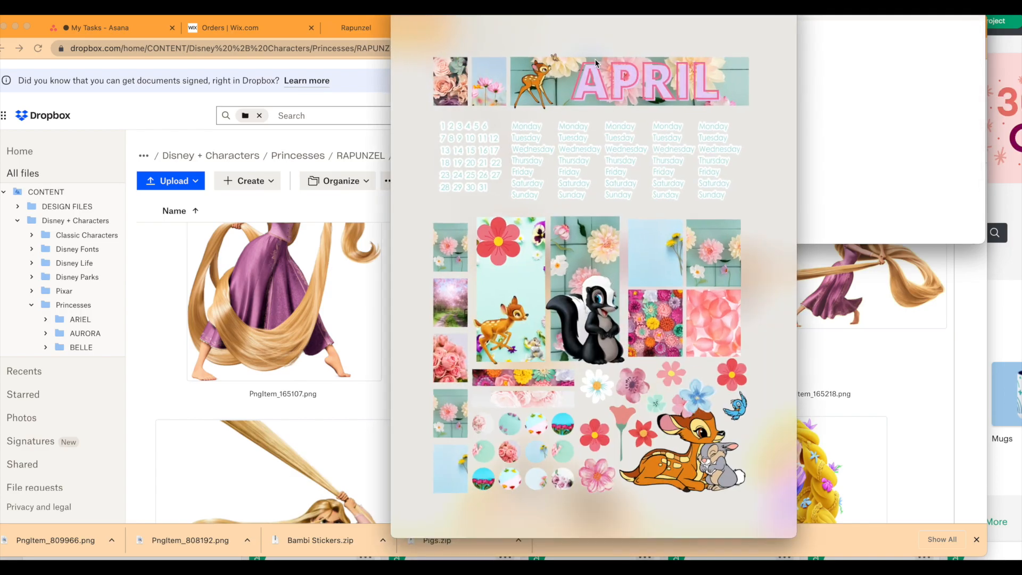
key("space")
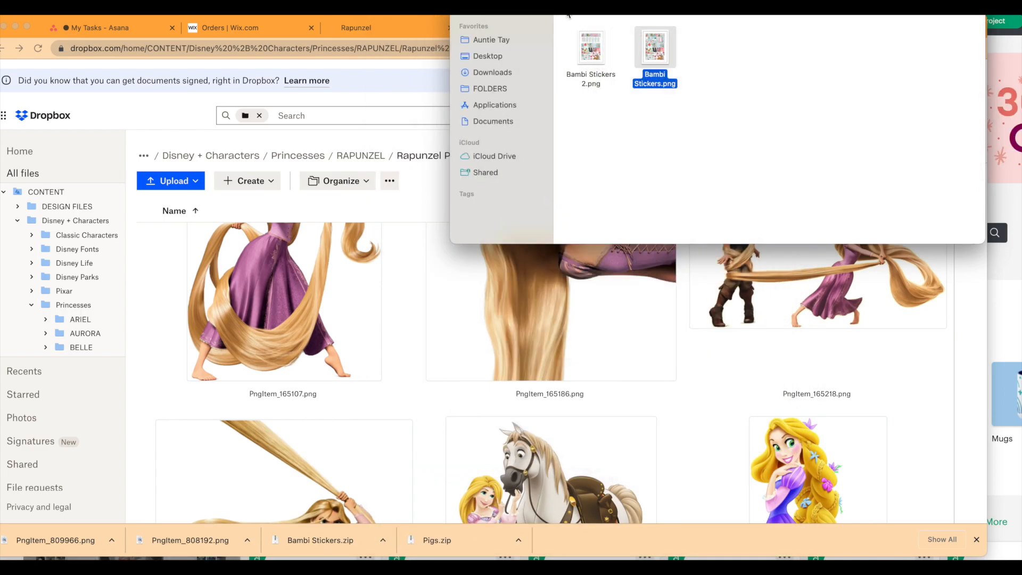
- Return to the Downloads folder and extract Pigs.zip
key("super+bracketleft")
scroll(594, 94, "down", 3)
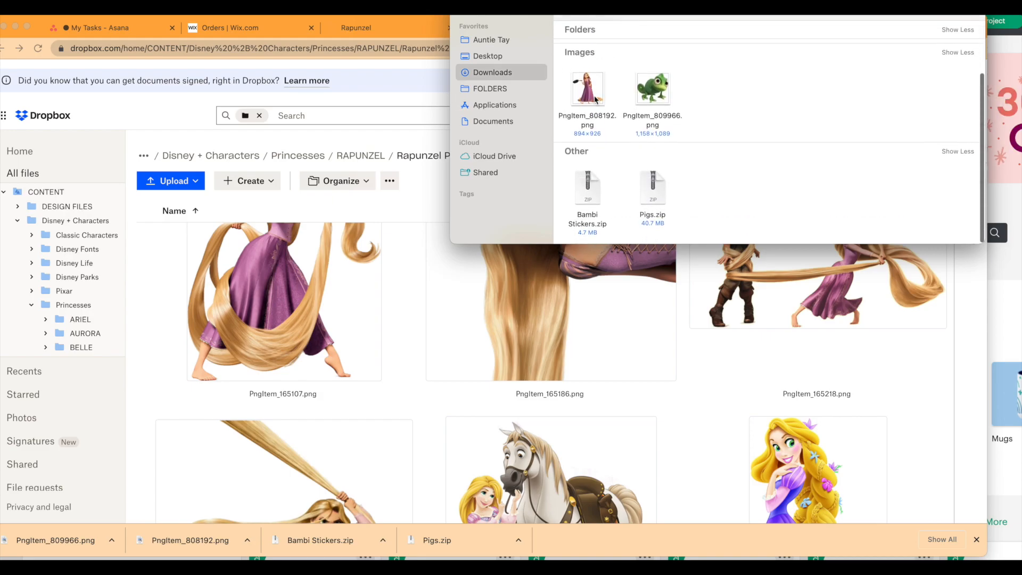
double_click(651, 192)
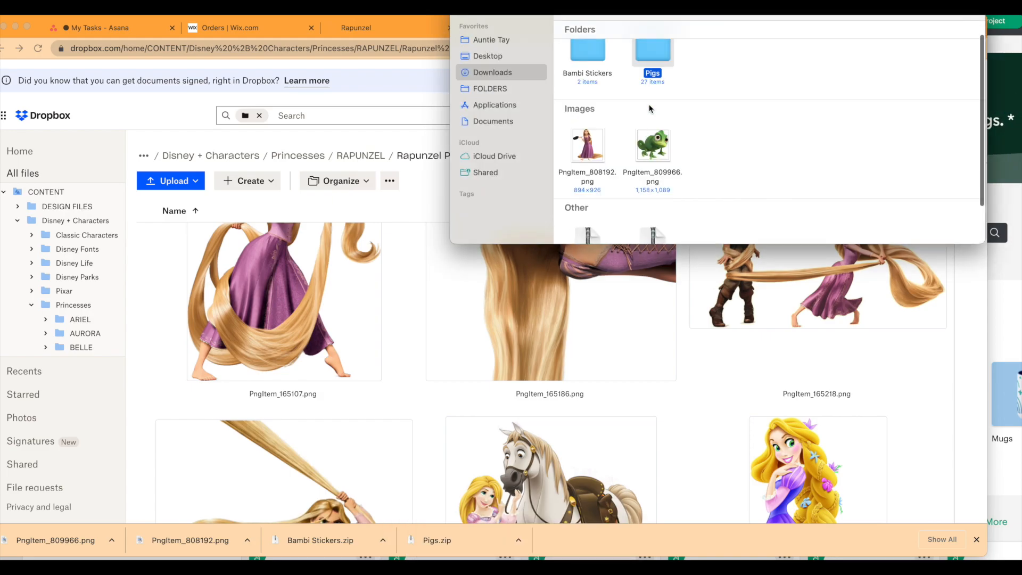
scroll(649, 110, "up", 1)
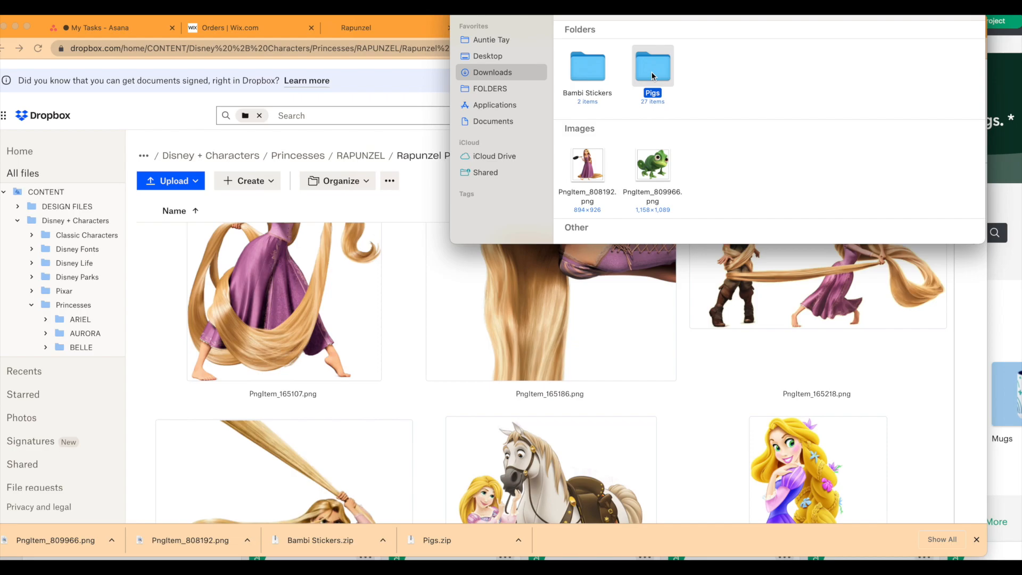
- Open the extracted Pigs folder and preview its pig illustrations
double_click(652, 78)
scroll(644, 117, "down", 3)
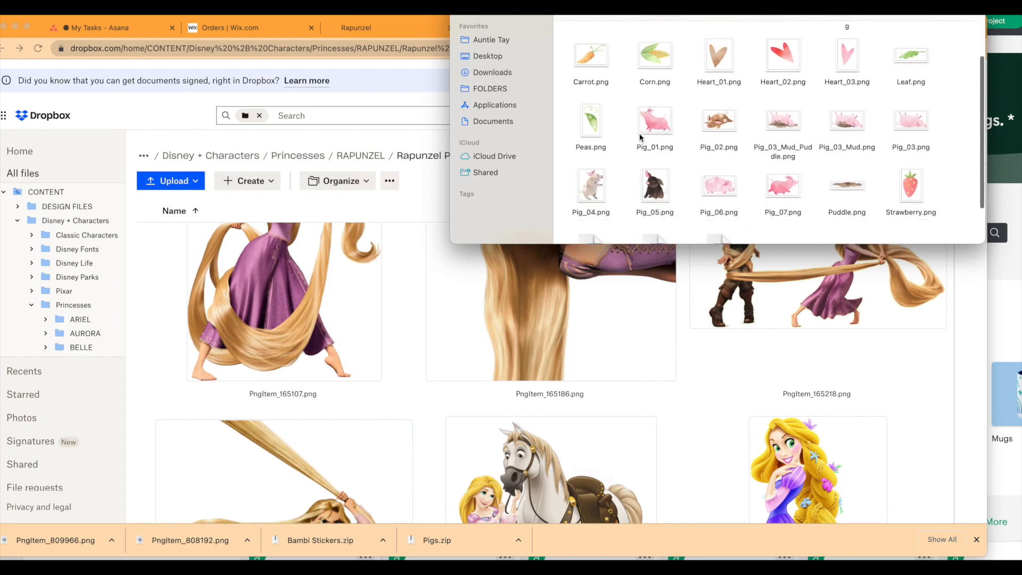
key("space")
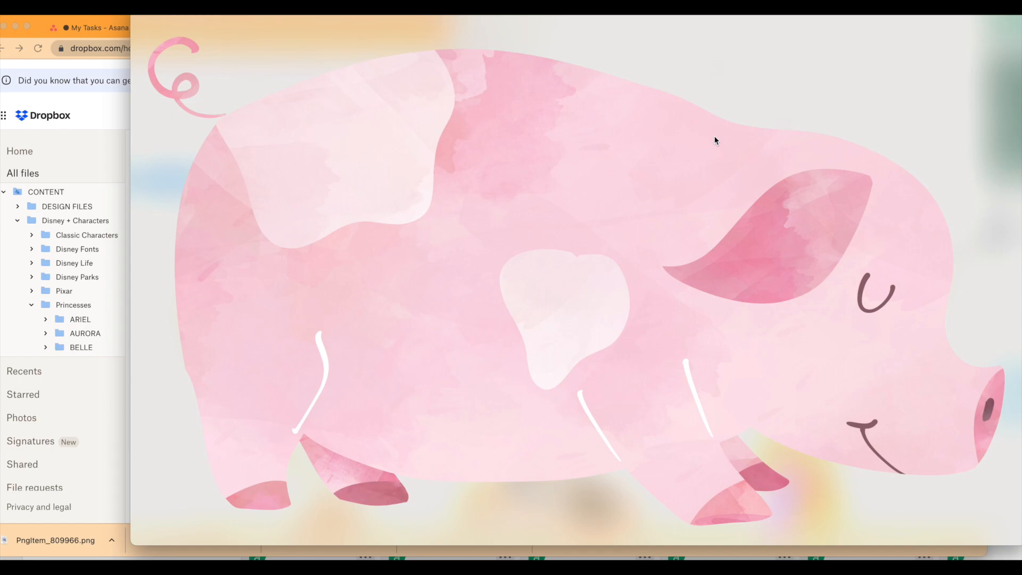
key("Right")
key("space")
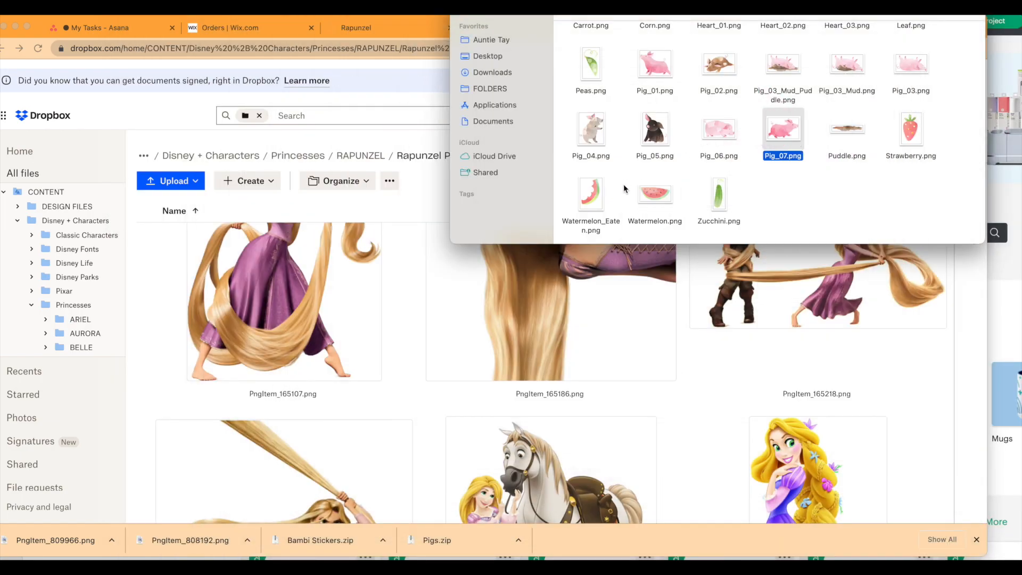
- Switch to Cricut Design Space, start a new project and bring Pig_07.png from Finder into the image upload
left_click(416, 310)
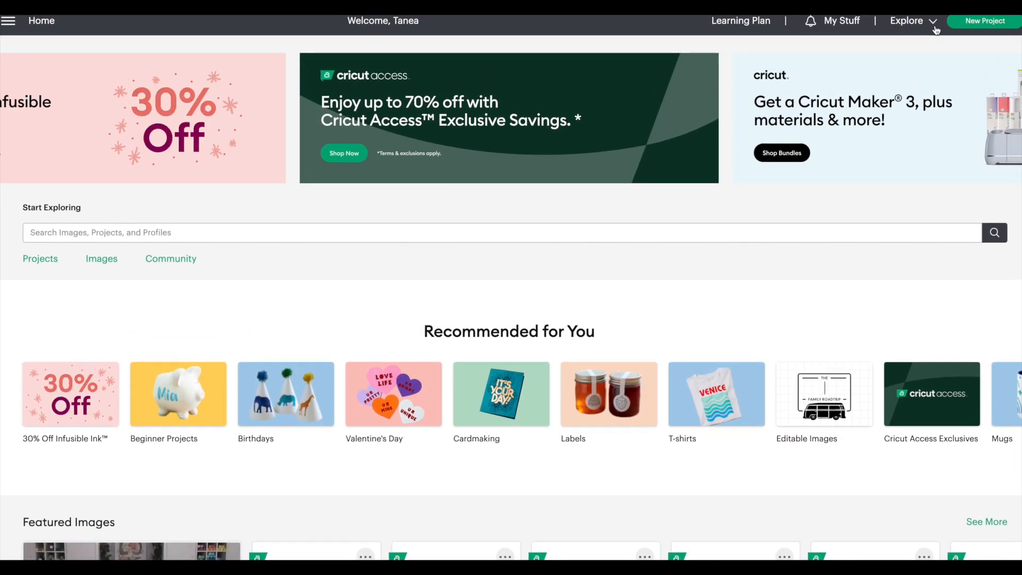
left_click(966, 24)
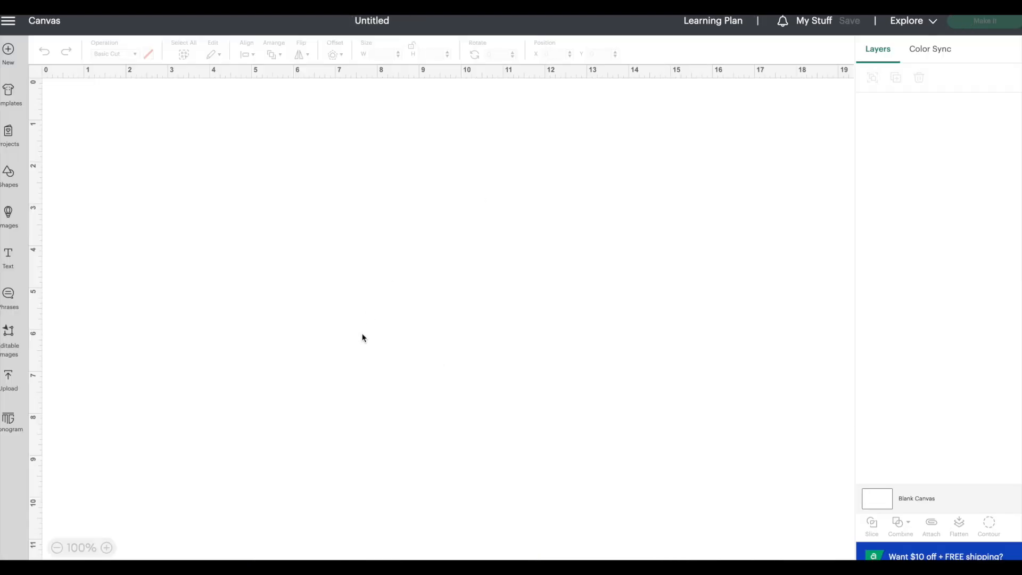
left_click(10, 378)
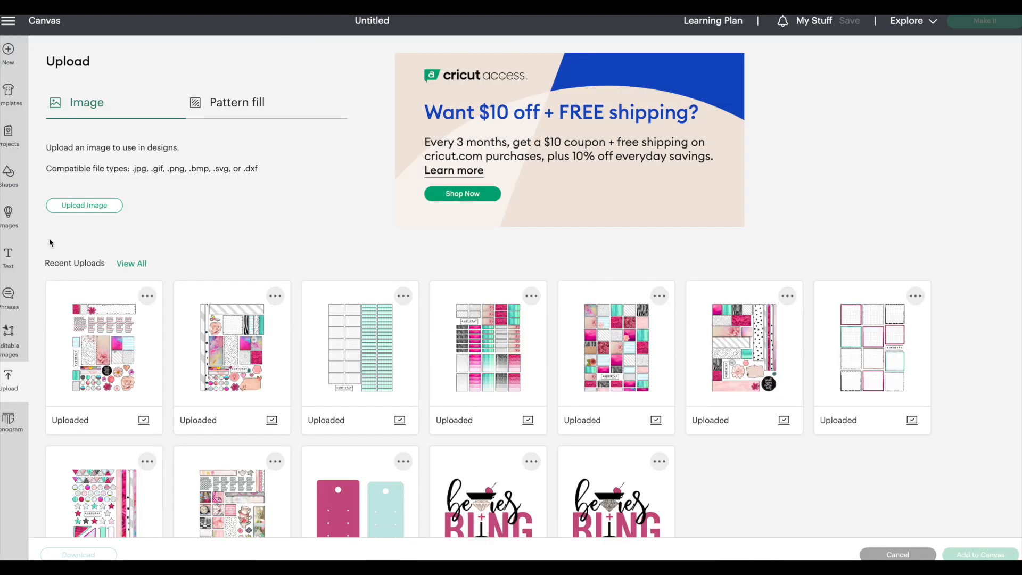
left_click(80, 208)
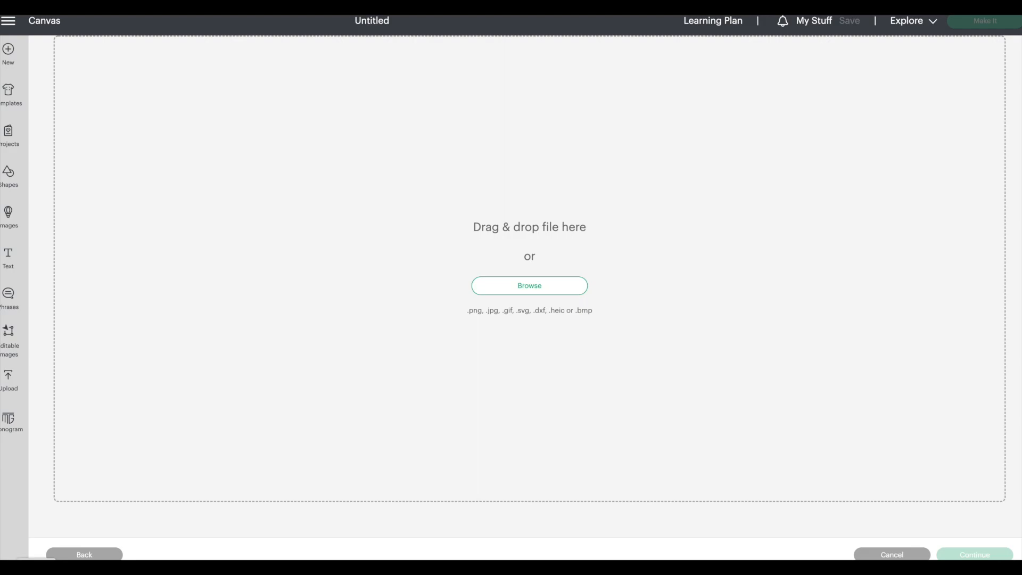
key("super+Tab")
left_click_drag(781, 133, 498, 320)
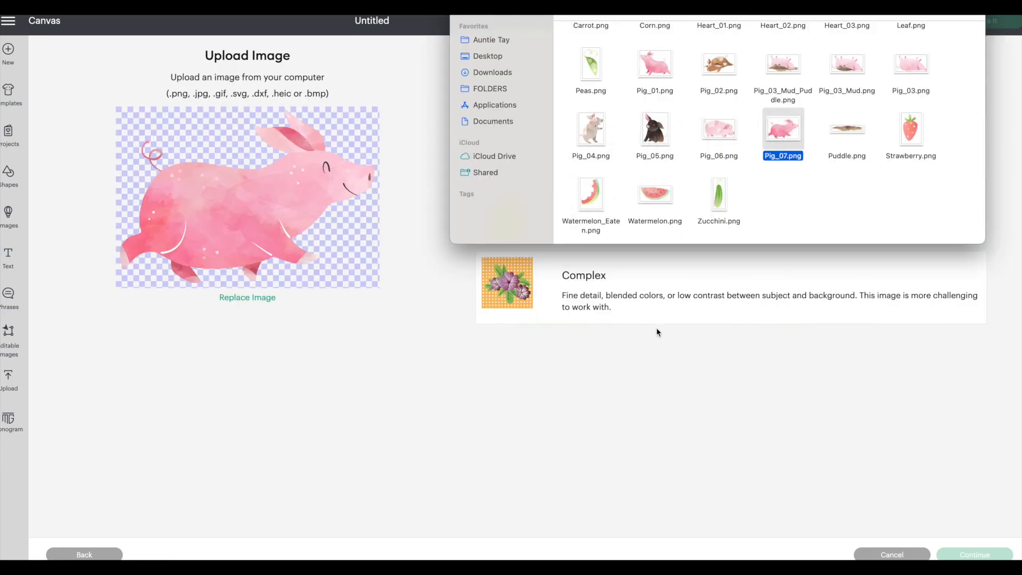
- Compare the Simple and Complex image types on the pig and continue with Complex
left_click(649, 310)
left_click(597, 285)
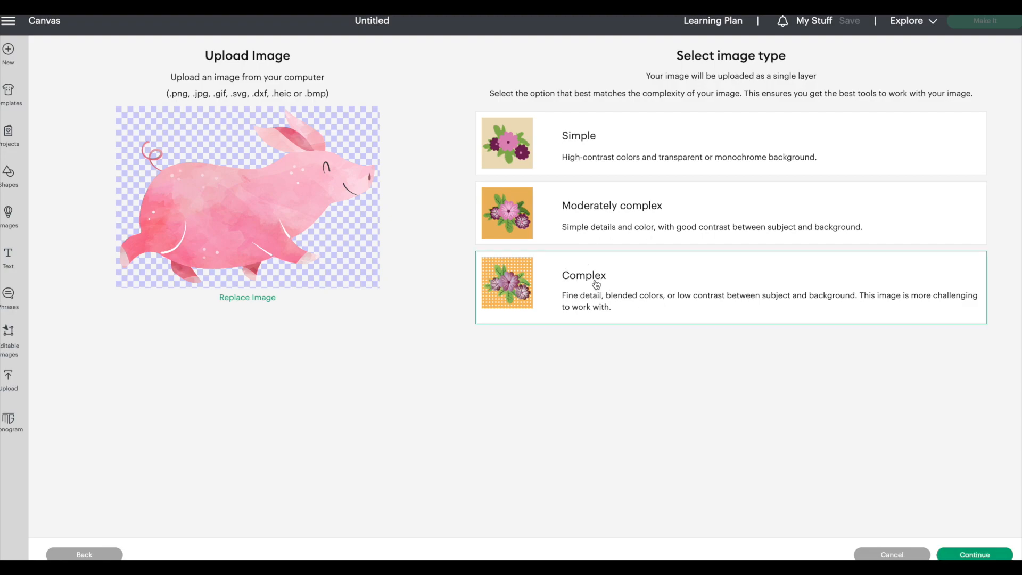
left_click(578, 138)
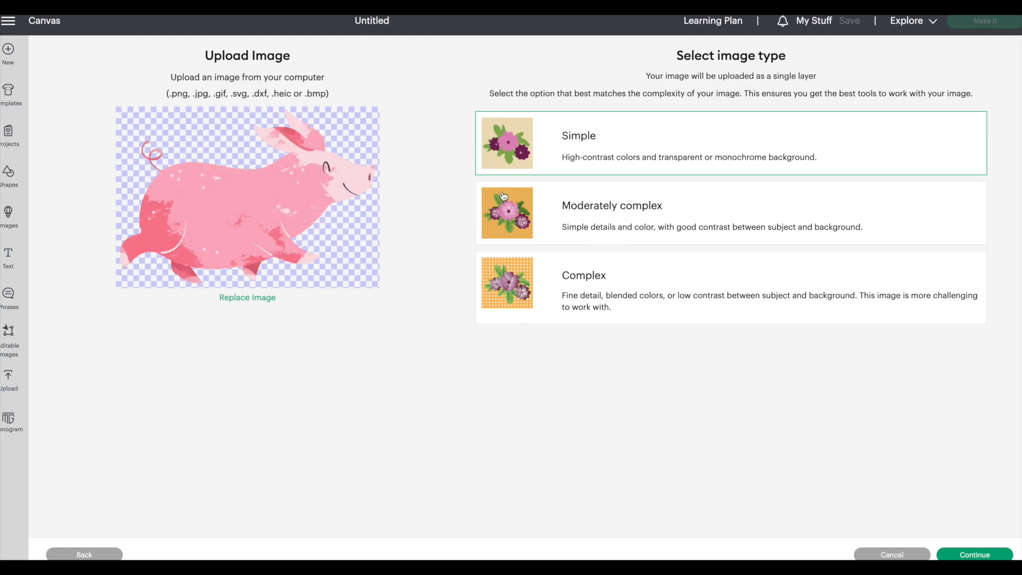
left_click(555, 288)
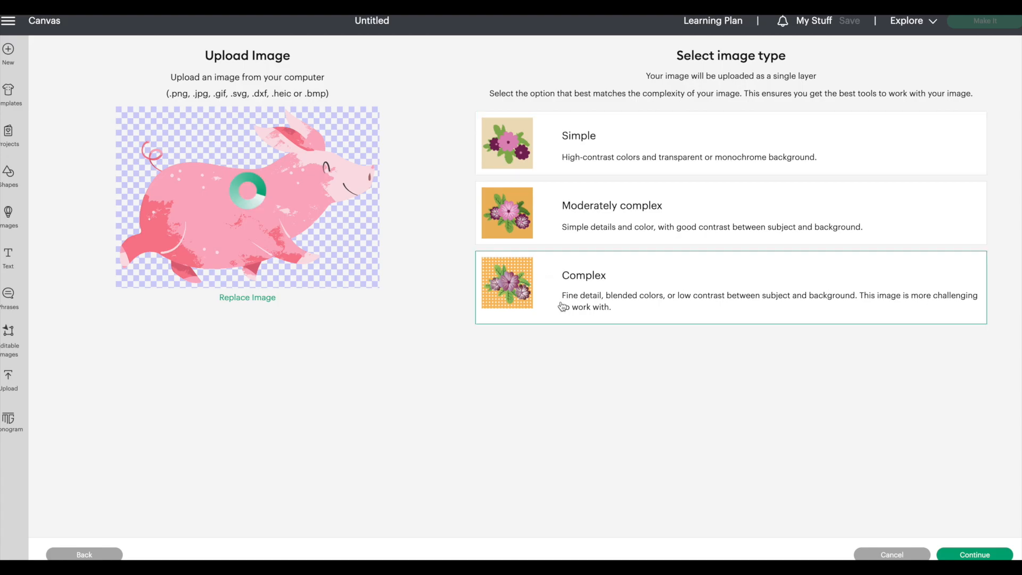
left_click(958, 554)
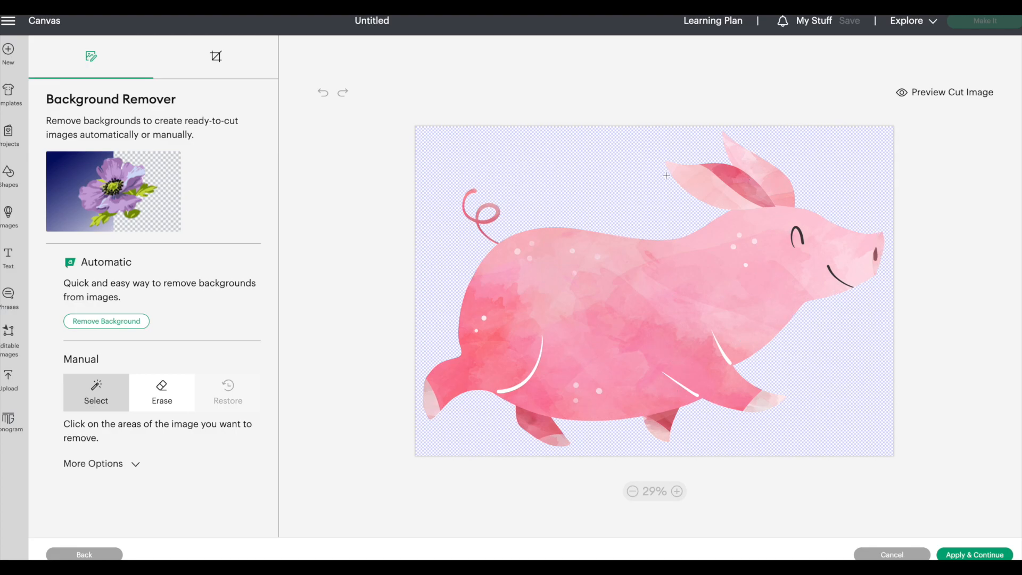
- Leave the pig's background as it is and upload Pig_07 as a Print Then Cut image
left_click(961, 555)
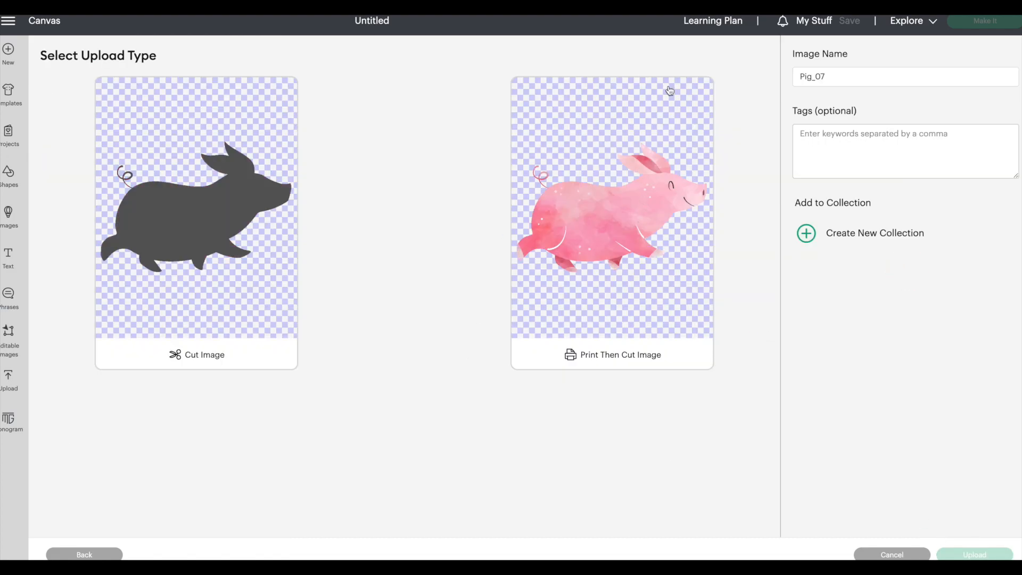
left_click(578, 272)
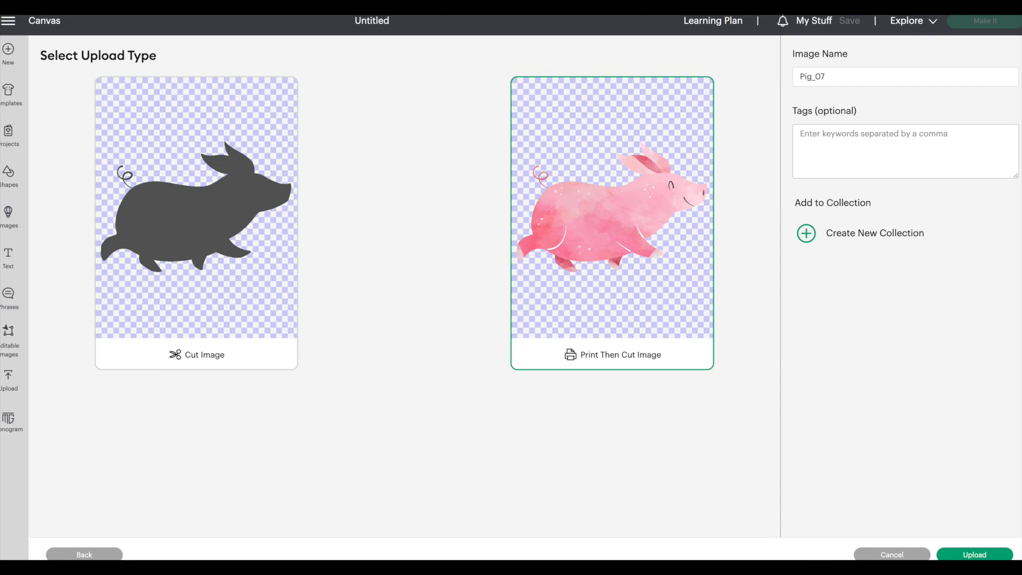
left_click(995, 554)
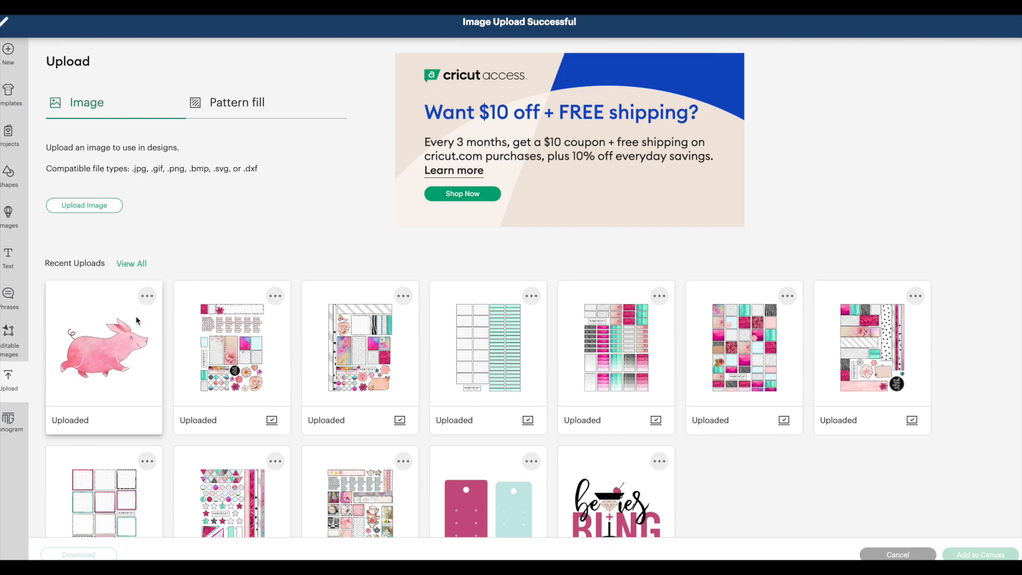
- Add the uploaded pig image from the recent uploads to the canvas
scroll(137, 320, "down", 3)
scroll(137, 315, "up", 2)
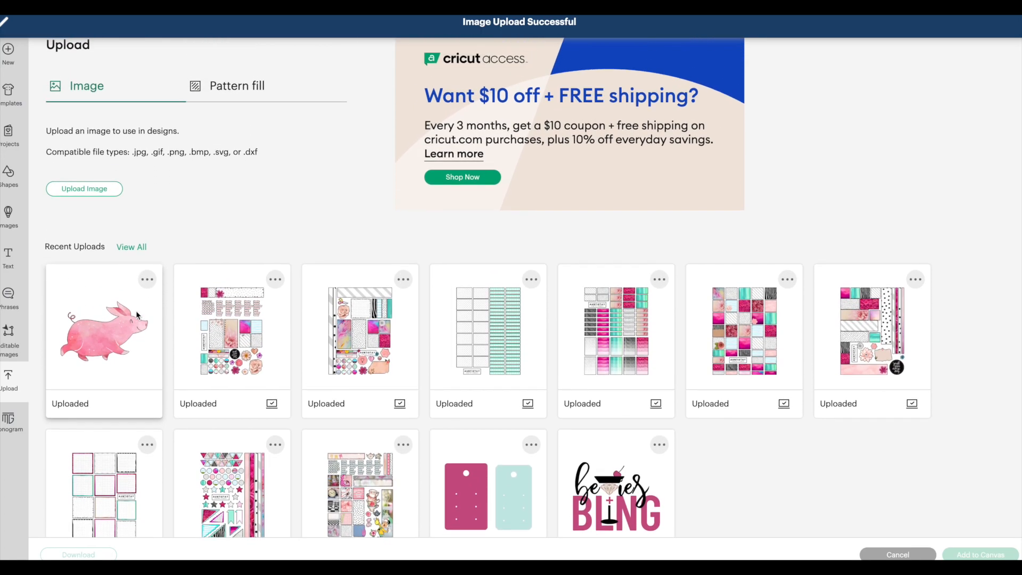
left_click(100, 334)
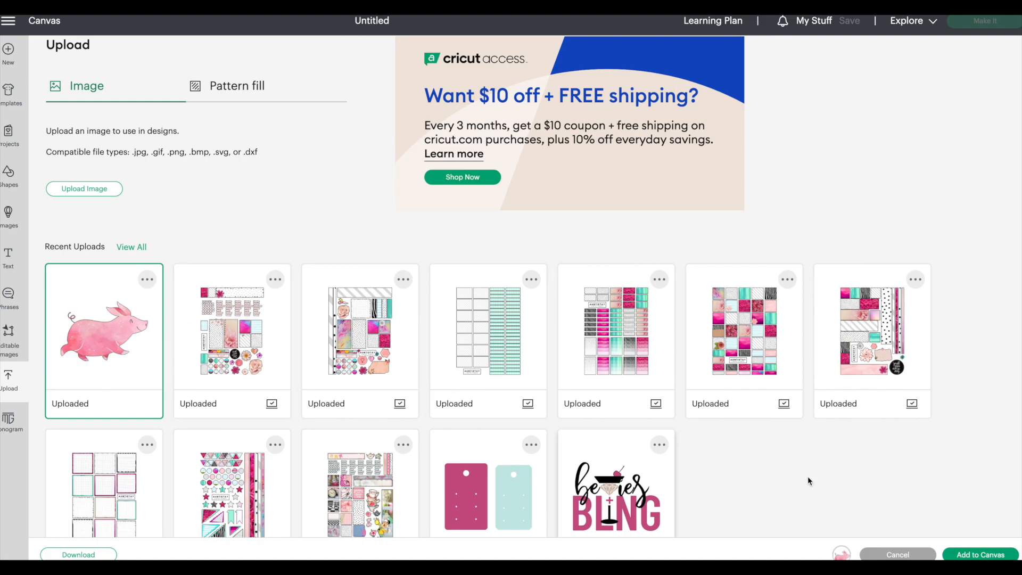
left_click(965, 555)
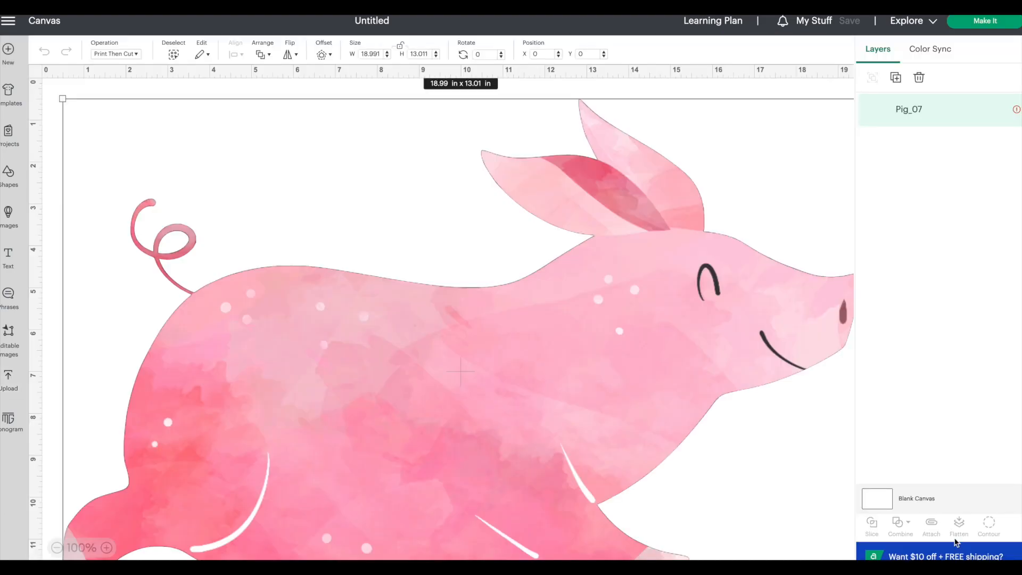
- Scale the pig down to about 8.42 by 5.77 in and reposition it near the upper part of the canvas
scroll(742, 305, "right", 2)
left_click_drag(748, 96, 330, 245)
scroll(266, 446, "left", 2)
left_click_drag(455, 149, 500, 125)
- Try a pig width of 9.25 in with unlocked proportions and undo it
left_click(392, 56)
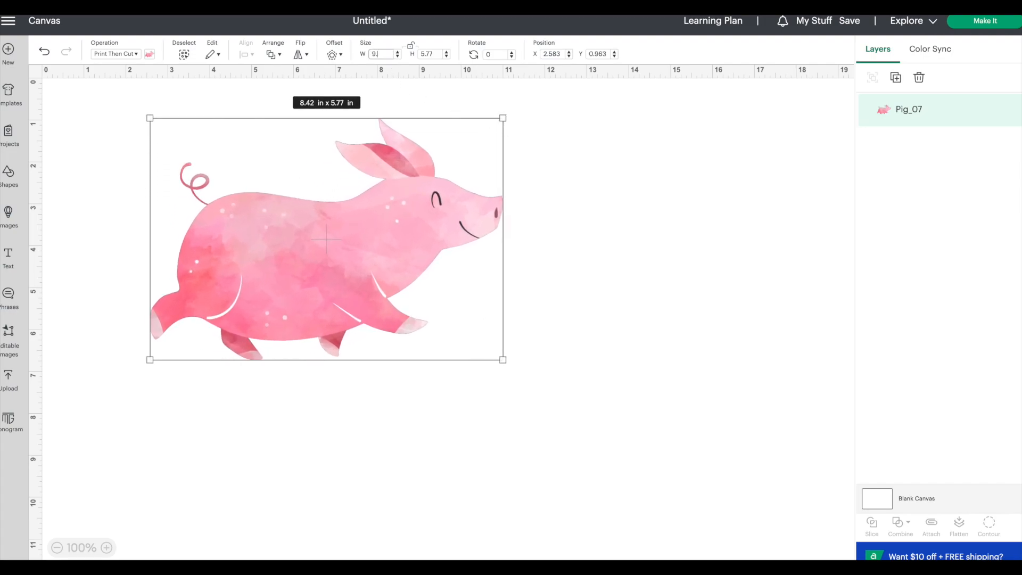
type("9.25")
key("Return")
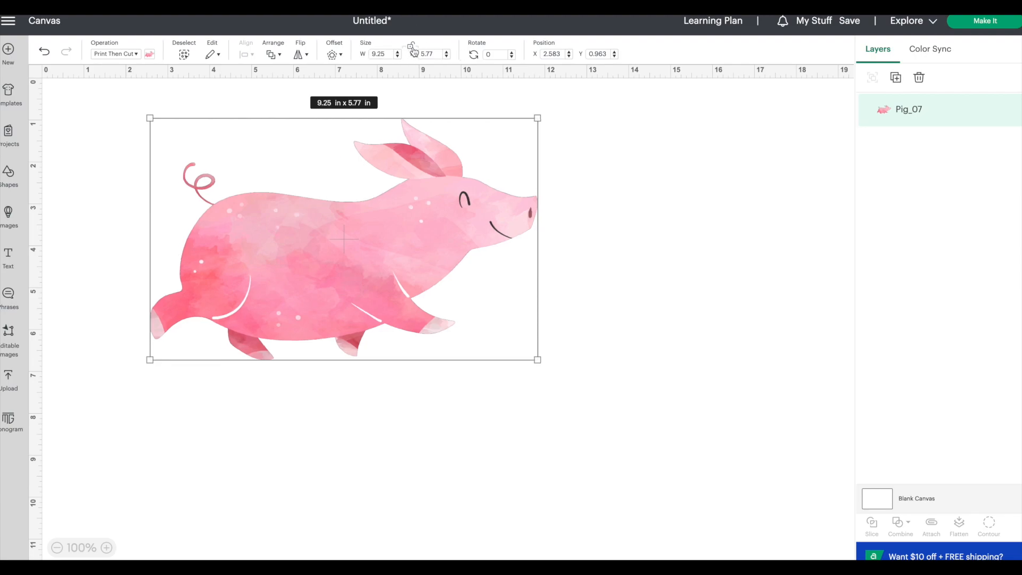
key("ctrl+z")
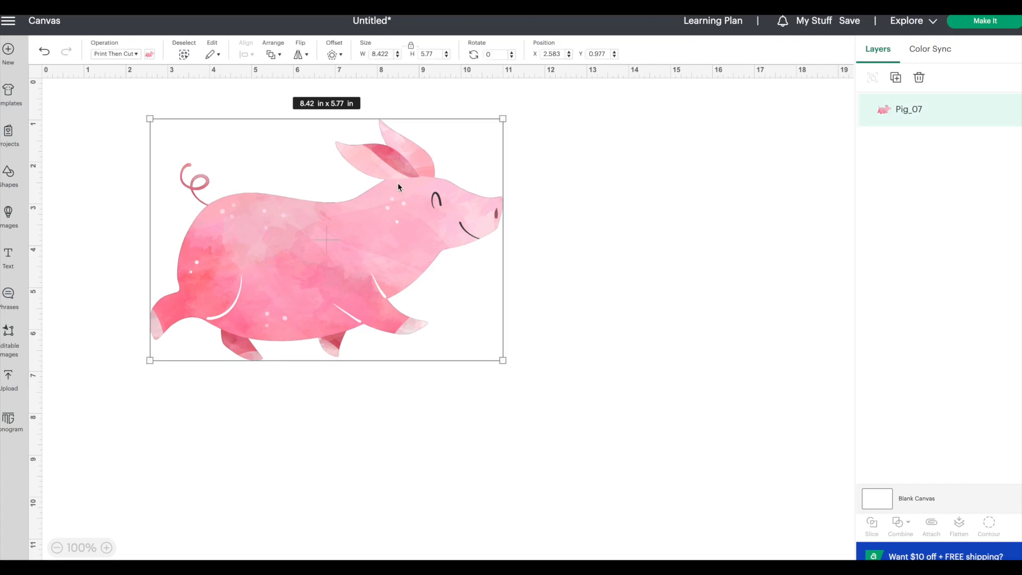
- Set the pig's width to 9.25 in with locked proportions and preview it on the cutting mat
double_click(388, 56)
type("9.25")
key("Return")
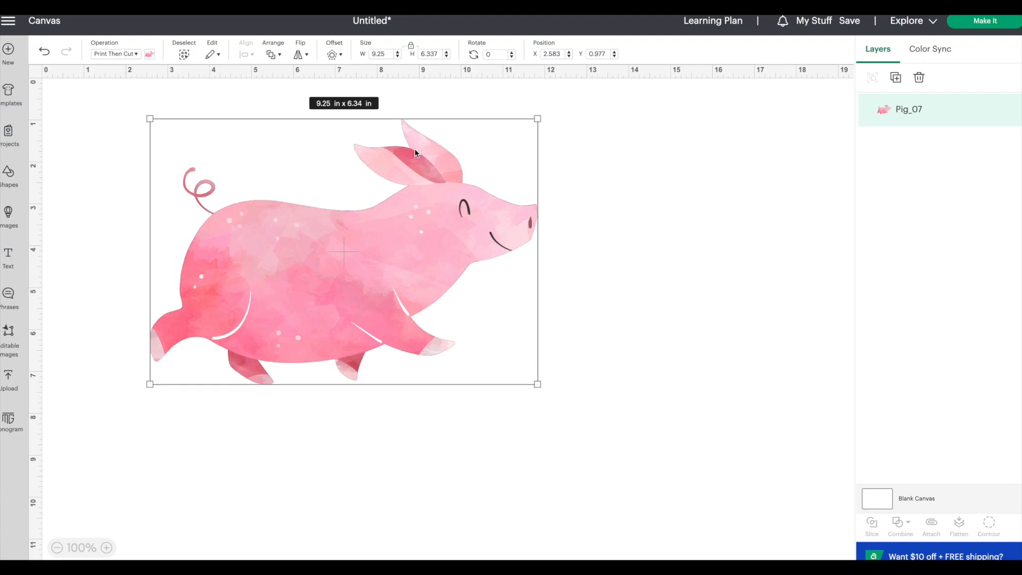
mouse_move(416, 153)
left_mouse_down()
mouse_move(388, 152)
mouse_move(413, 150)
left_mouse_up()
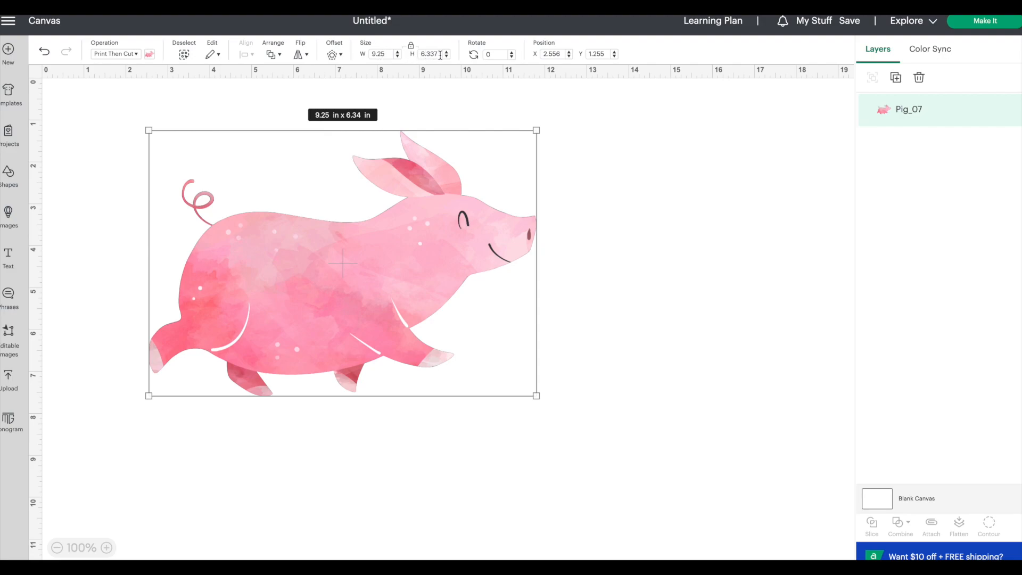
left_click(989, 23)
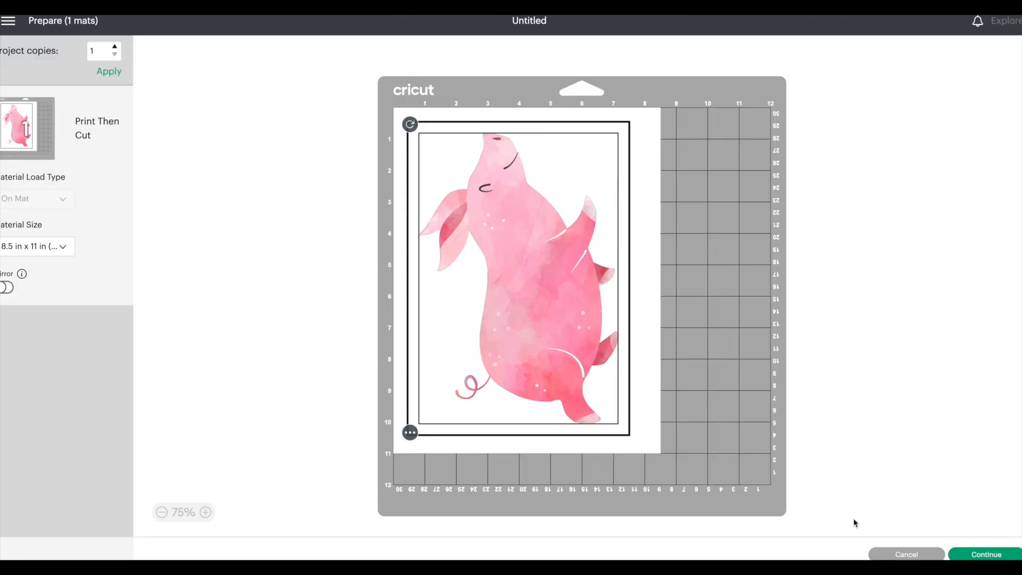
left_click(879, 556)
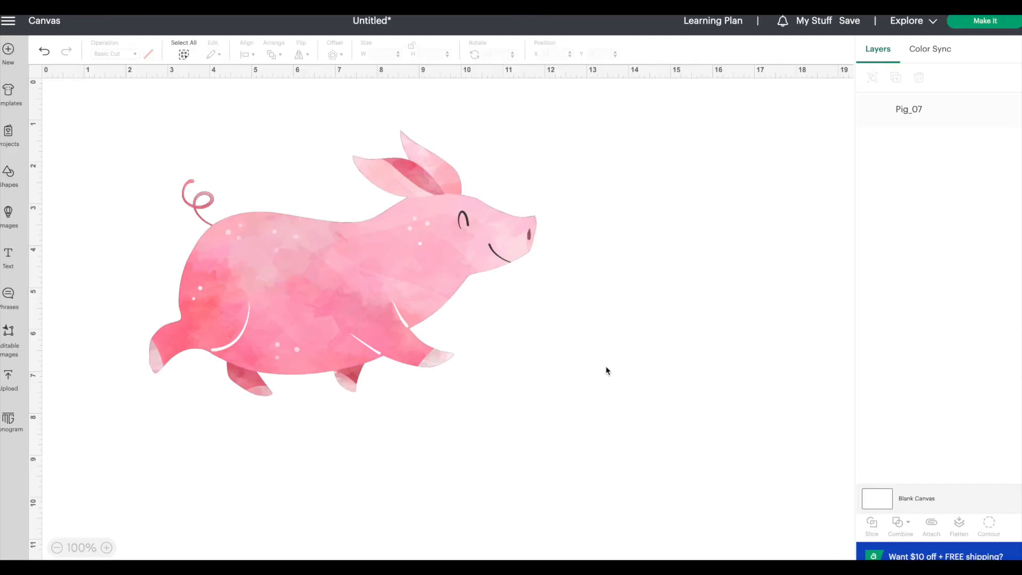
- Set the pig's height to 6.75 in with locked proportions and move it slightly down the canvas
left_click(425, 201)
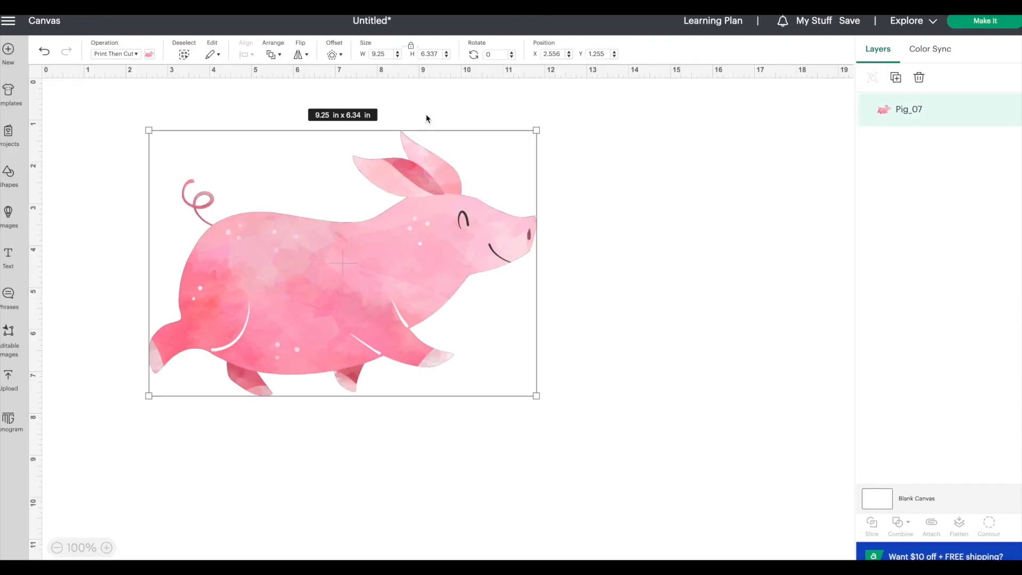
double_click(434, 53)
type("6.75")
key("Return")
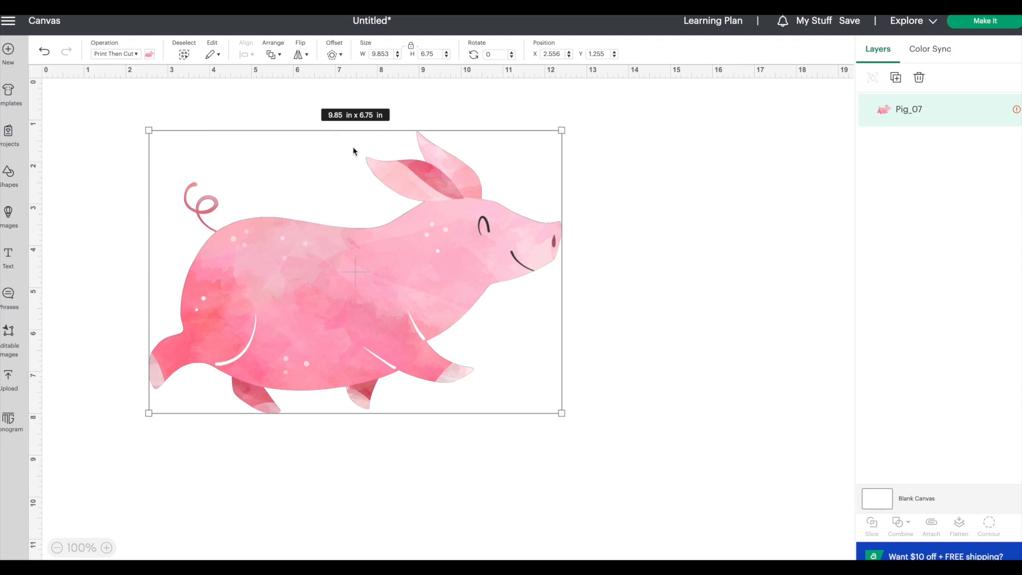
left_click_drag(370, 174, 374, 200)
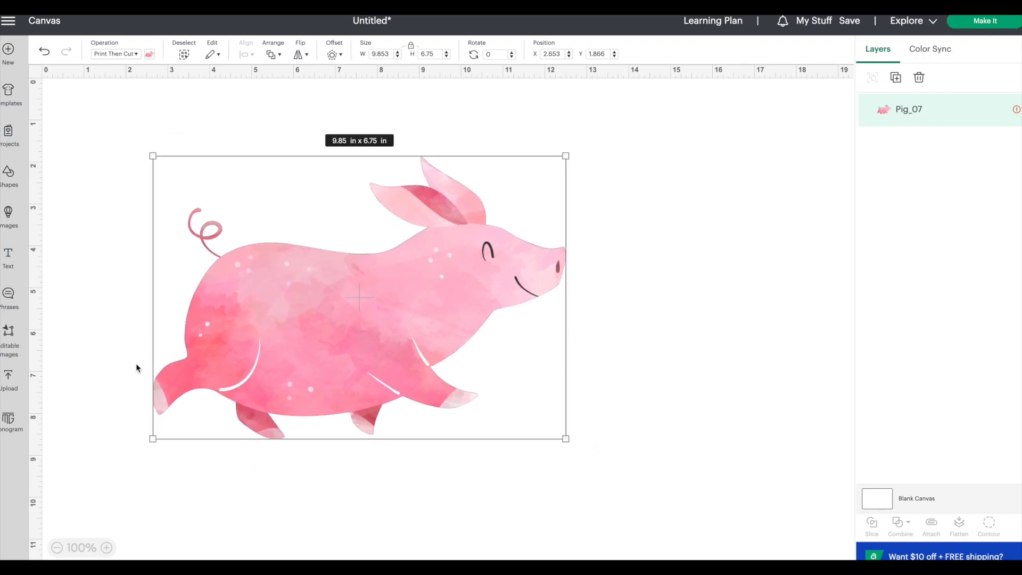
- Start another image upload and bring in Bambi Stickers 2.png from the Bambi Stickers folder
left_click(10, 382)
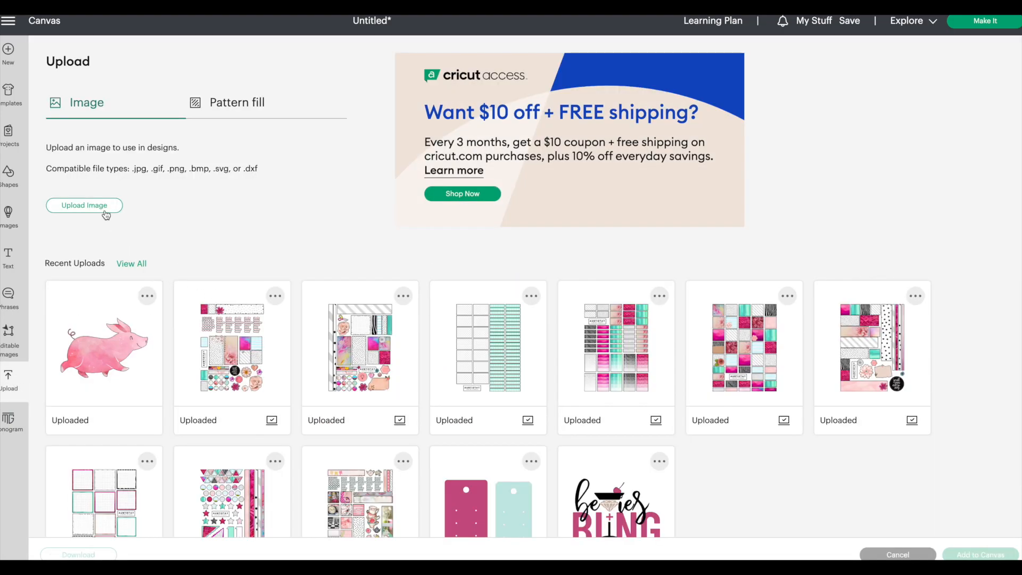
left_click(85, 206)
left_click(529, 285)
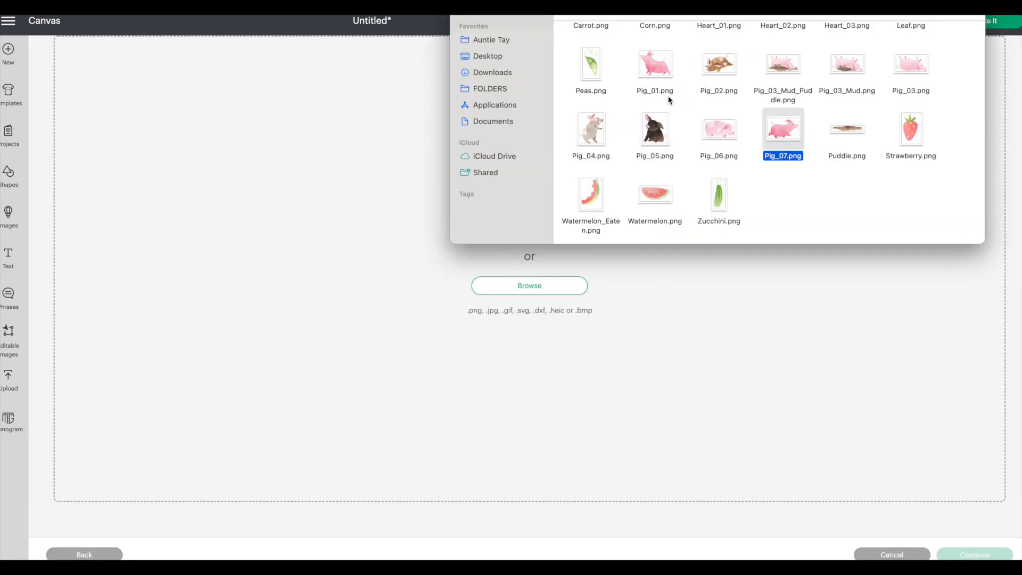
left_click(590, 16)
double_click(590, 66)
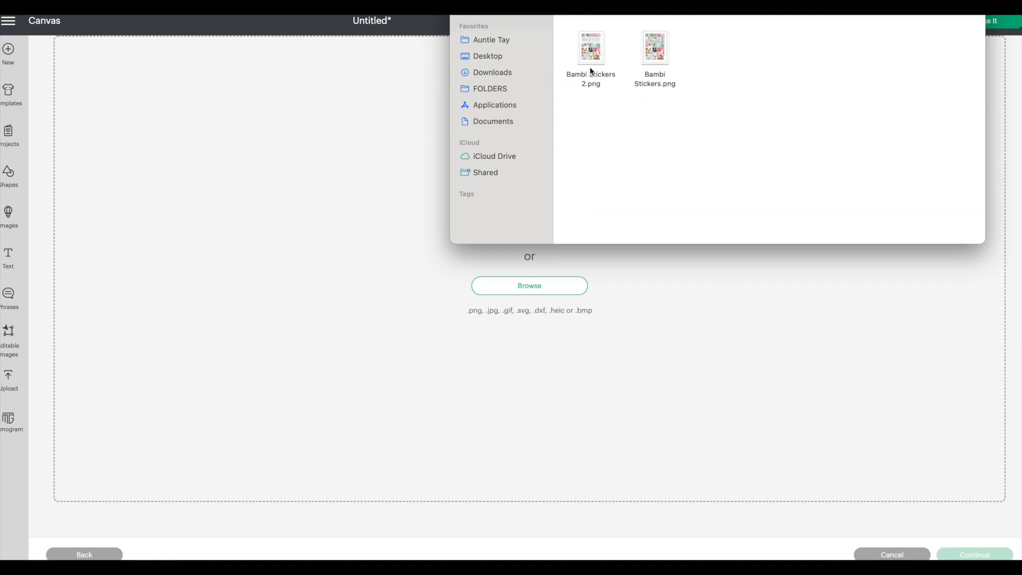
left_click_drag(600, 55, 413, 319)
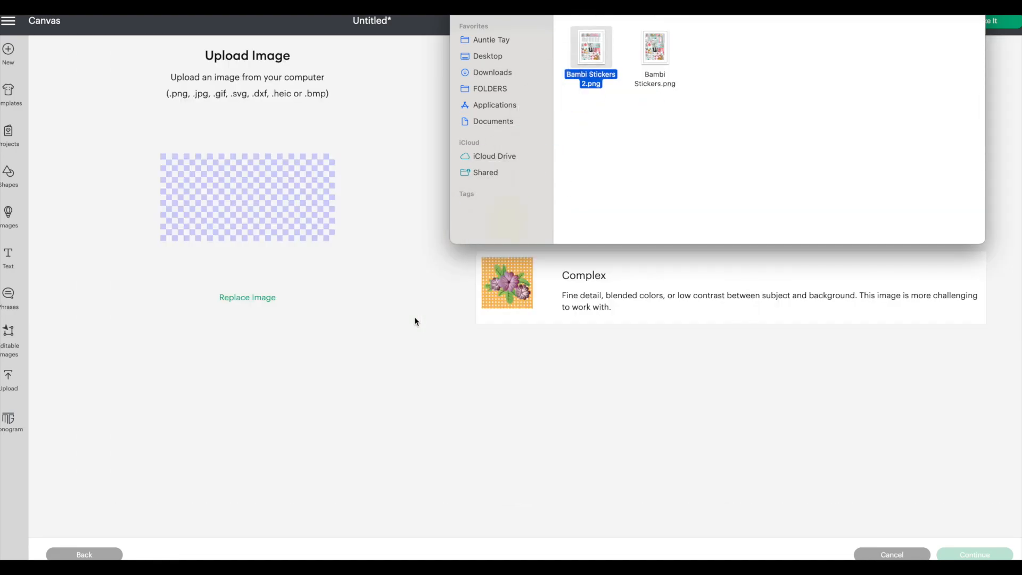
- Choose the Complex image type for the Bambi sticker sheet and continue to the upload type without removing its background
left_click(612, 290)
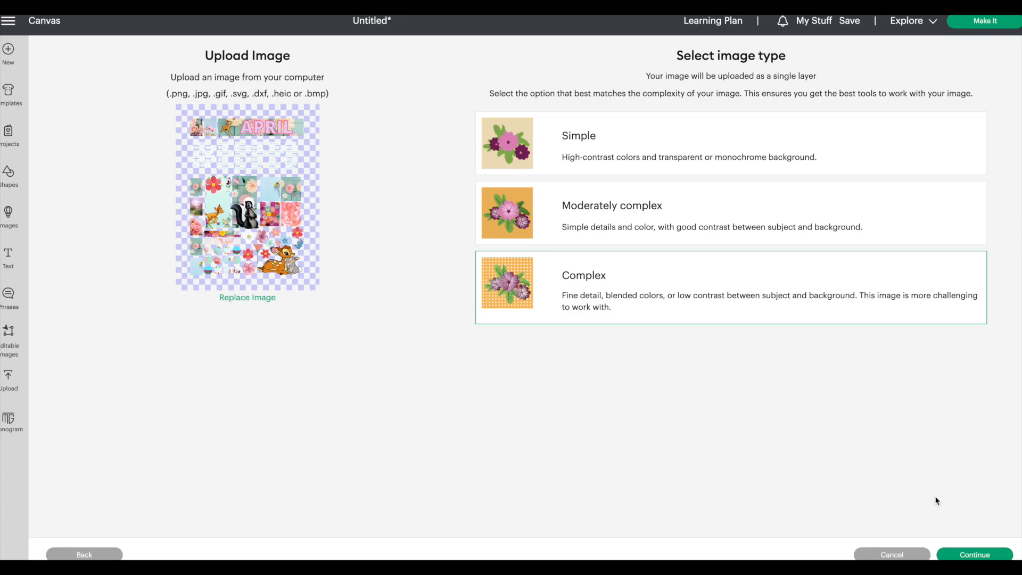
left_click(962, 556)
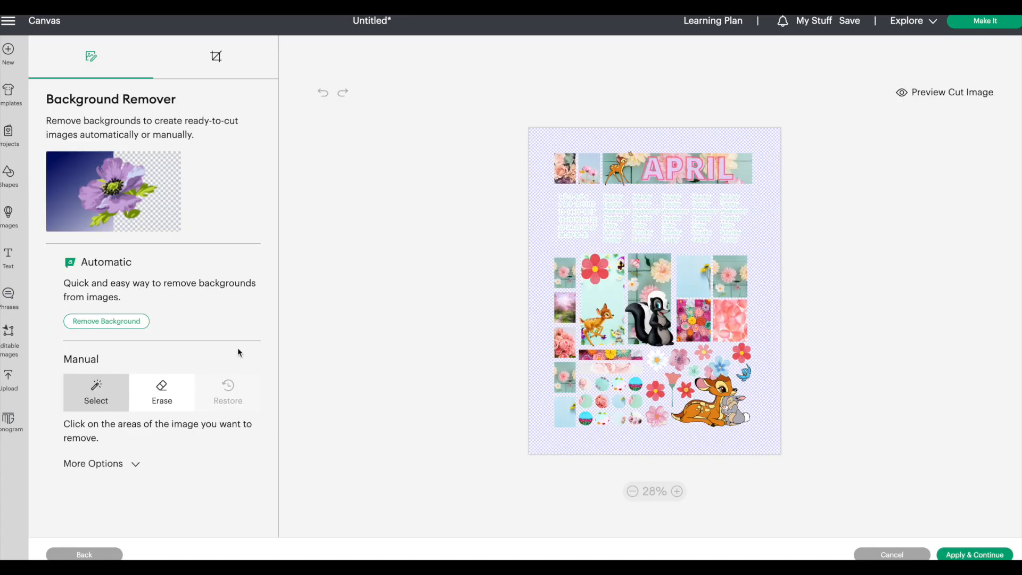
left_click(978, 554)
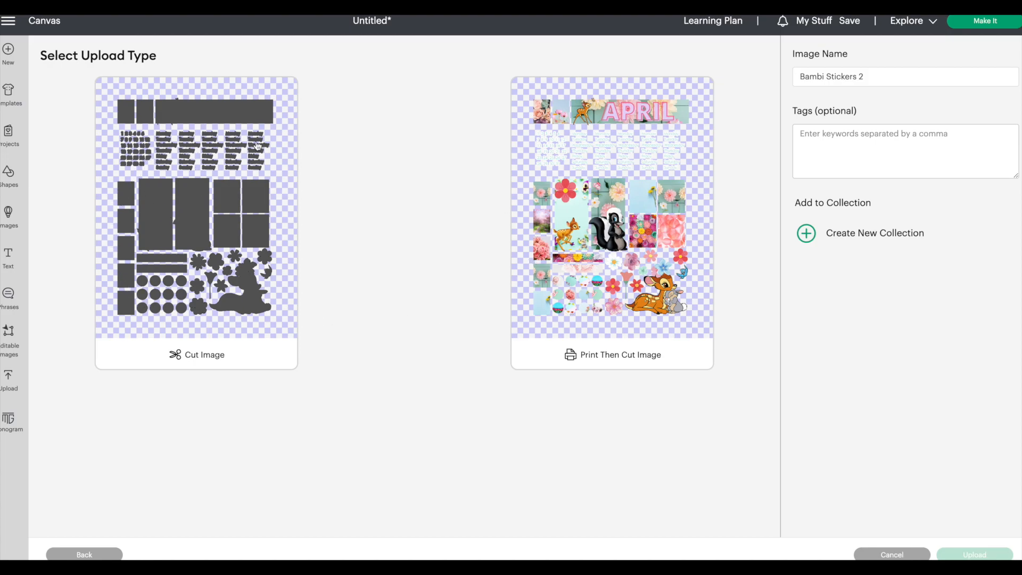
- Upload Bambi Stickers 2 as a Print Then Cut image and add it to the canvas
left_click(691, 202)
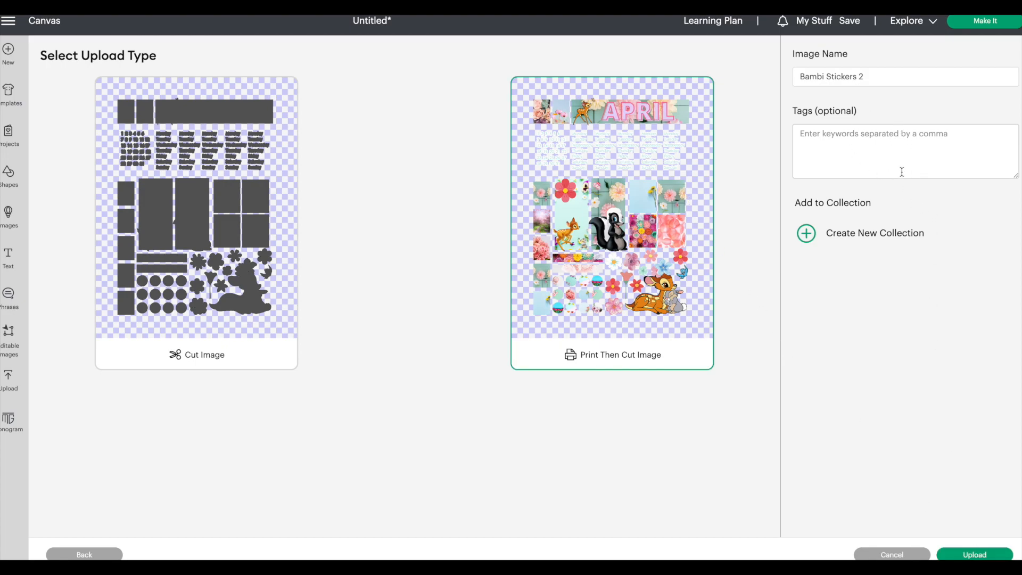
left_click(955, 555)
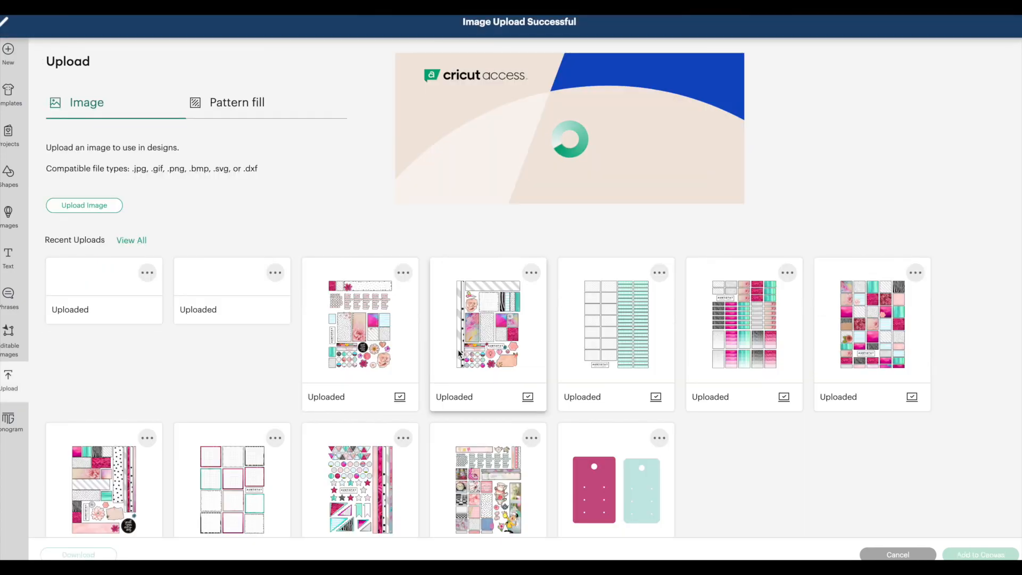
left_click(129, 362)
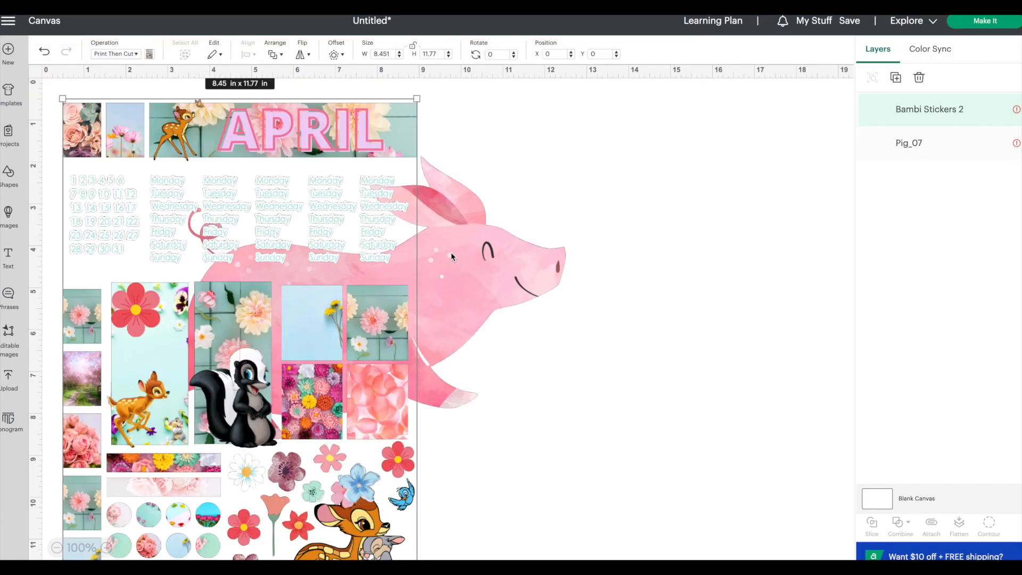
- Separate the images on the canvas, placing the Bambi sticker sheet to the right of the pig without overlap
left_click_drag(313, 242, 789, 238)
left_click(427, 244)
left_click_drag(426, 244, 322, 241)
left_click_drag(633, 167, 566, 181)
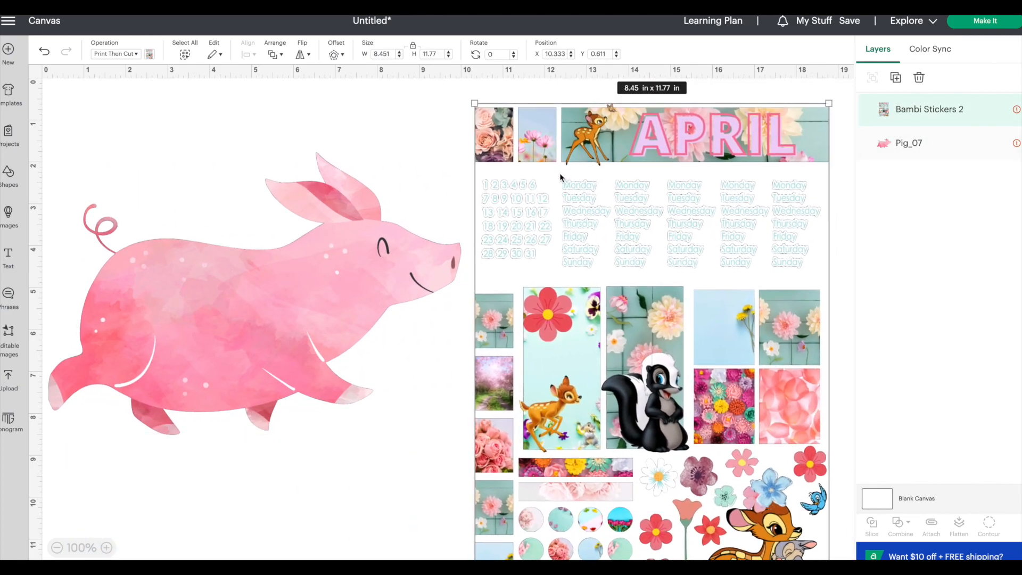
- Set the Bambi sticker sheet's height to 9.25 in with locked proportions and try to send the project to the mat preview
double_click(430, 53)
type("9.25")
key("Return")
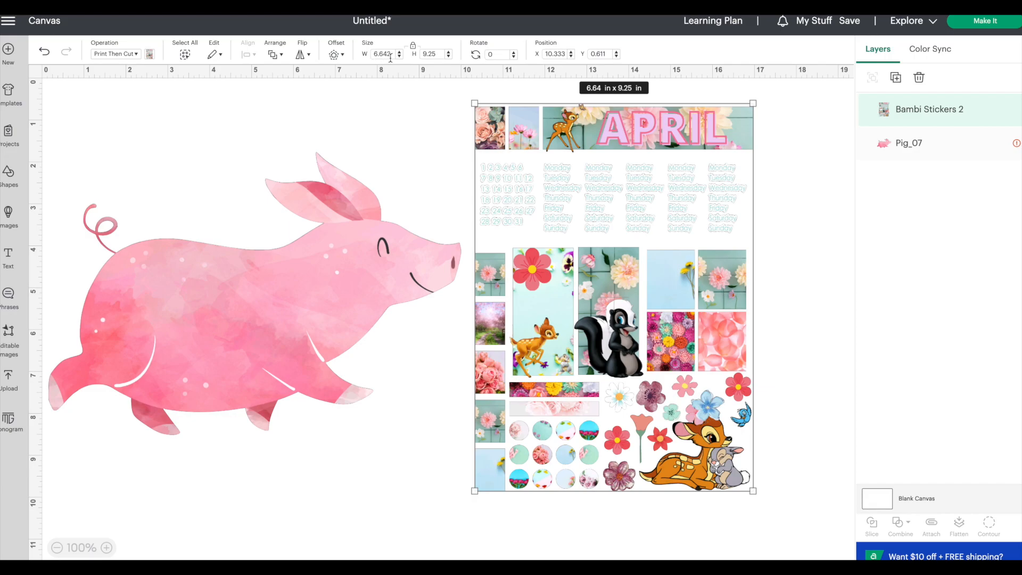
left_click(959, 29)
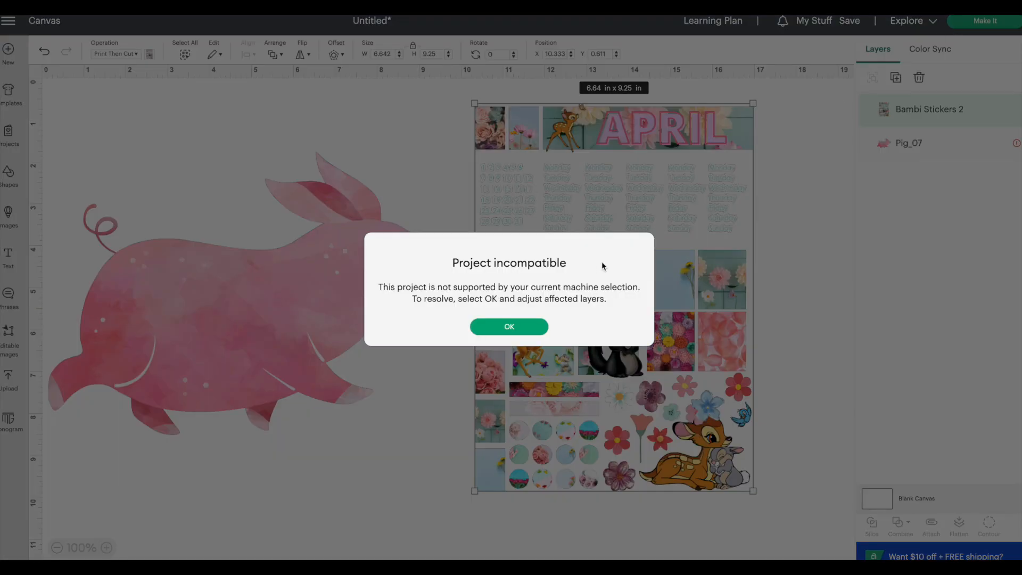
left_click(523, 327)
- Set the pig's width back to 9.25 in with locked proportions
left_click(333, 311)
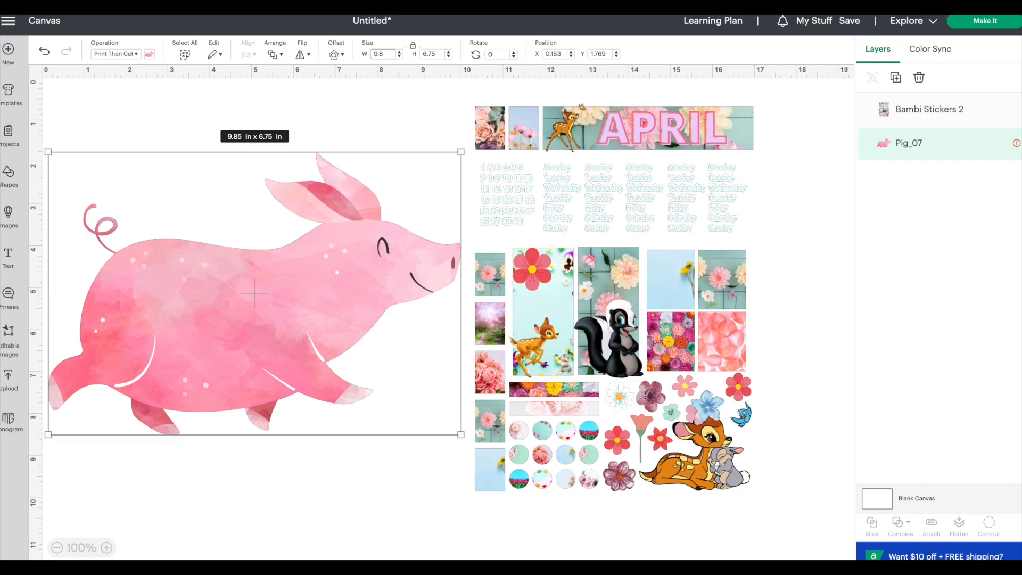
type("9.25")
key("Return")
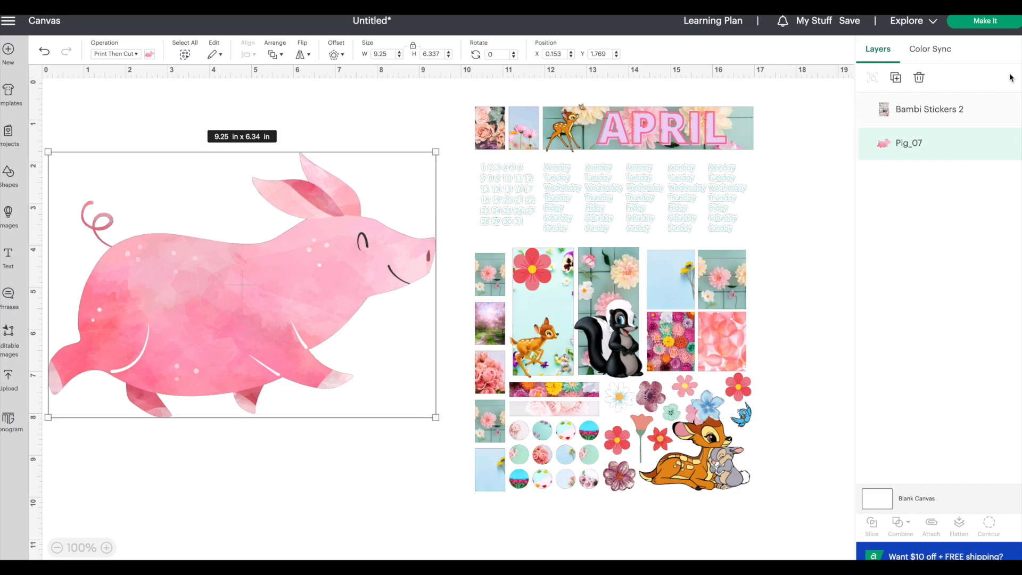
- Preview the Bambi sticker sheet on its cutting mat and continue to the print stage for both mats
left_click(994, 24)
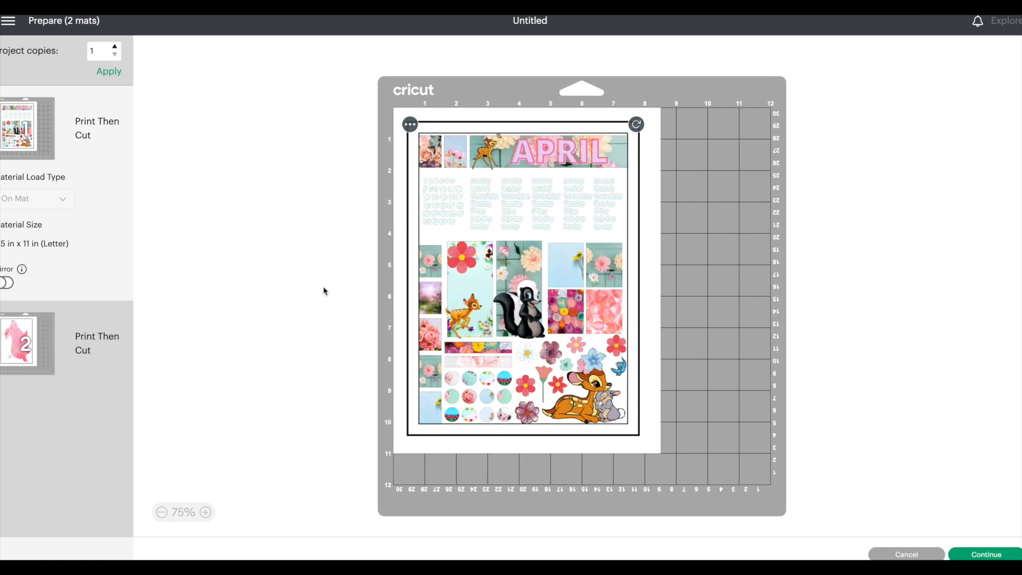
scroll(485, 231, "down", 1)
scroll(483, 231, "up", 1)
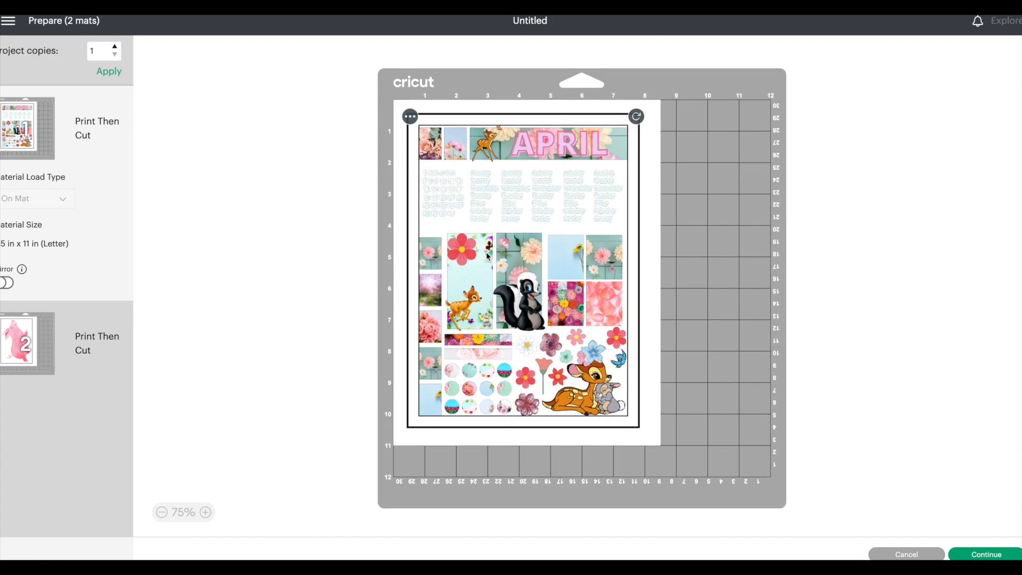
left_click(966, 556)
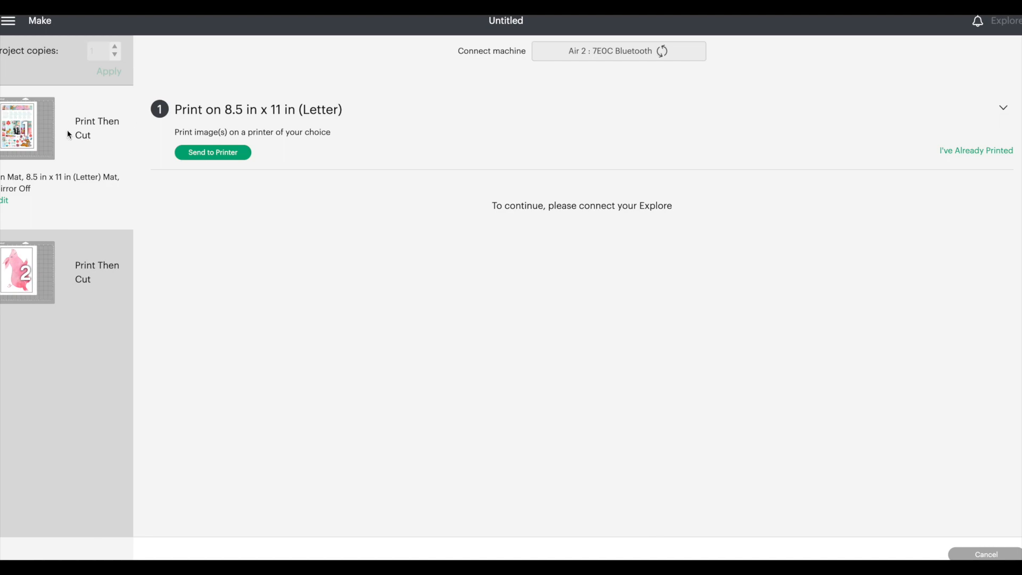
- Examine the print setup and the available printers for the Bambi sticker sheet, then close the setup without printing
mouse_move(31, 133)
left_click(226, 153)
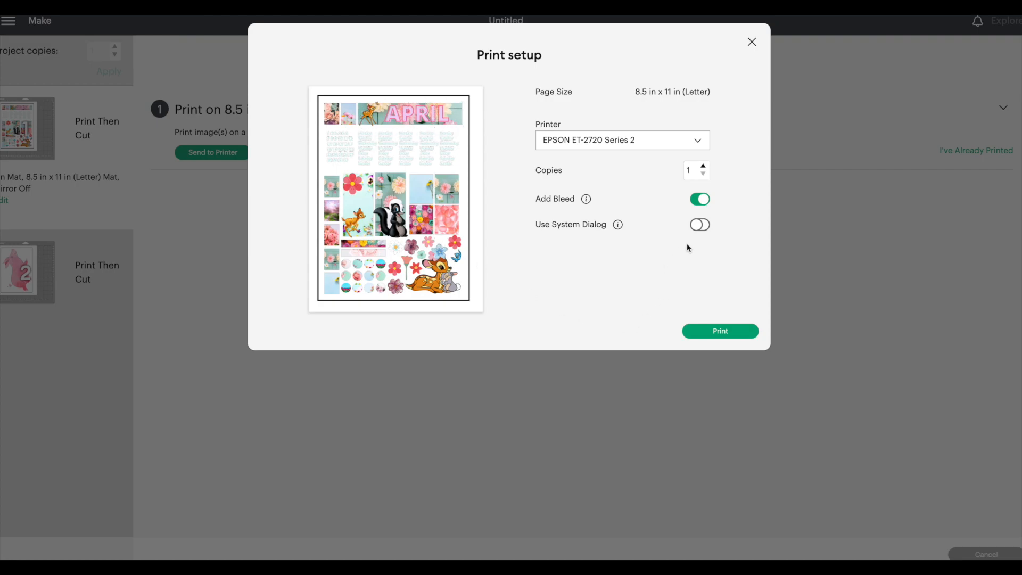
left_click(625, 147)
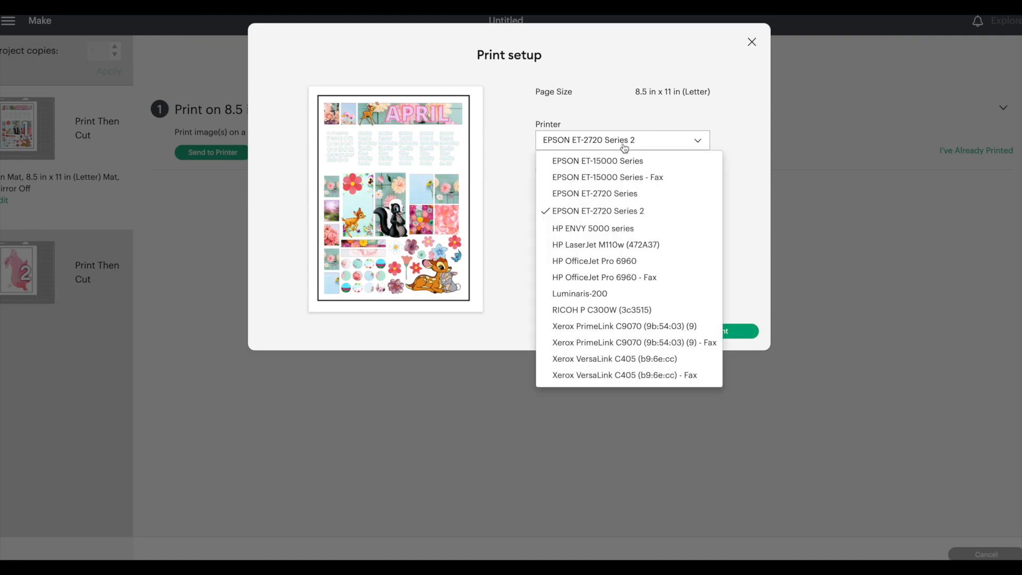
left_click(612, 113)
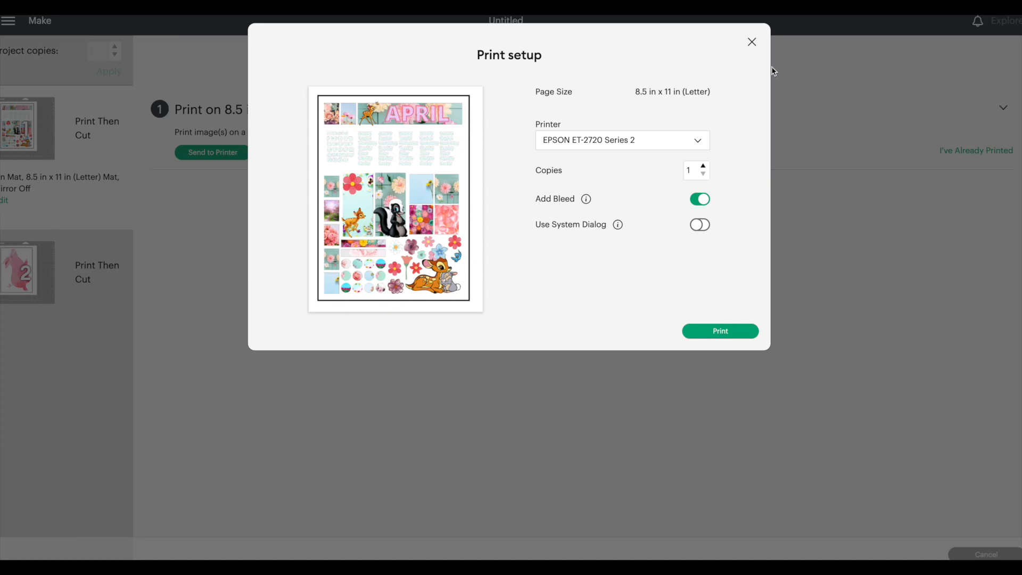
left_click(751, 42)
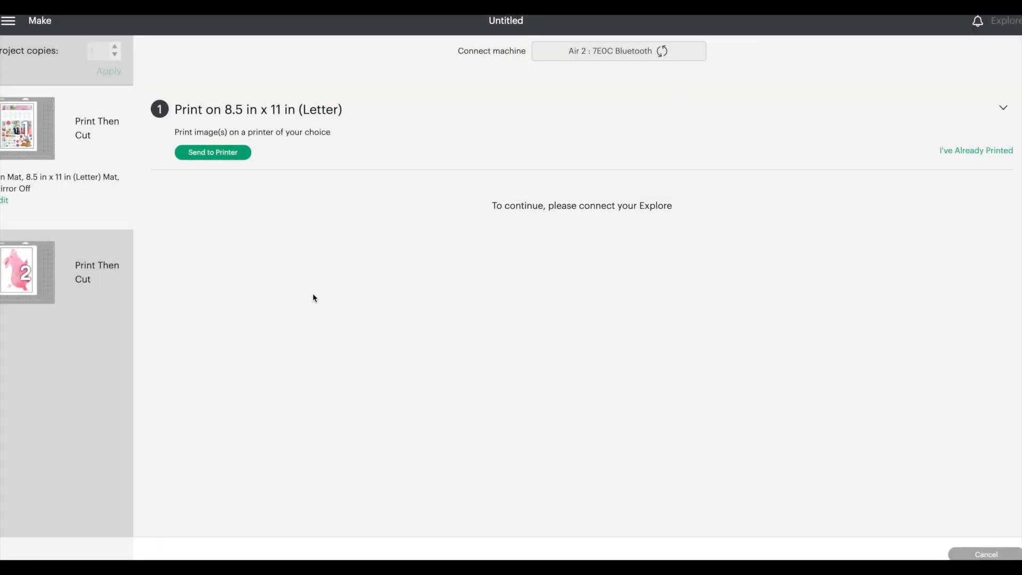